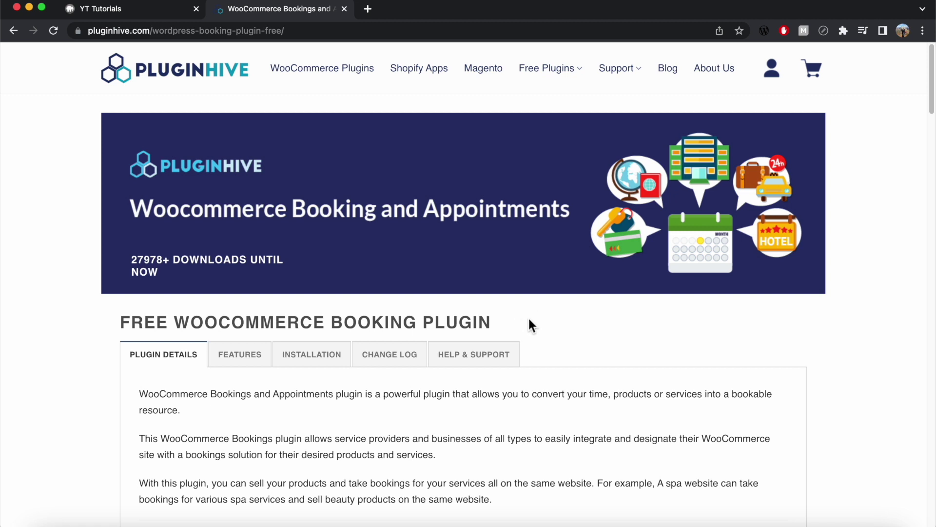
- Review the coffee shop homepage's barista event list and the PluginHive page's form for downloading the free booking plugin
{"action": "left_click", "coordinate": [161, 10]}
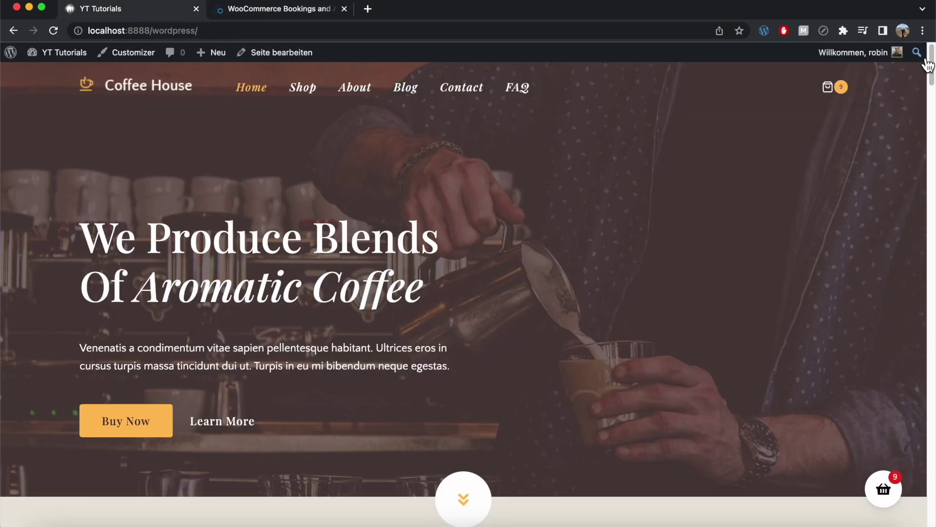
{"action": "left_click_drag", "start_coordinate": [930, 65], "coordinate": [933, 267]}
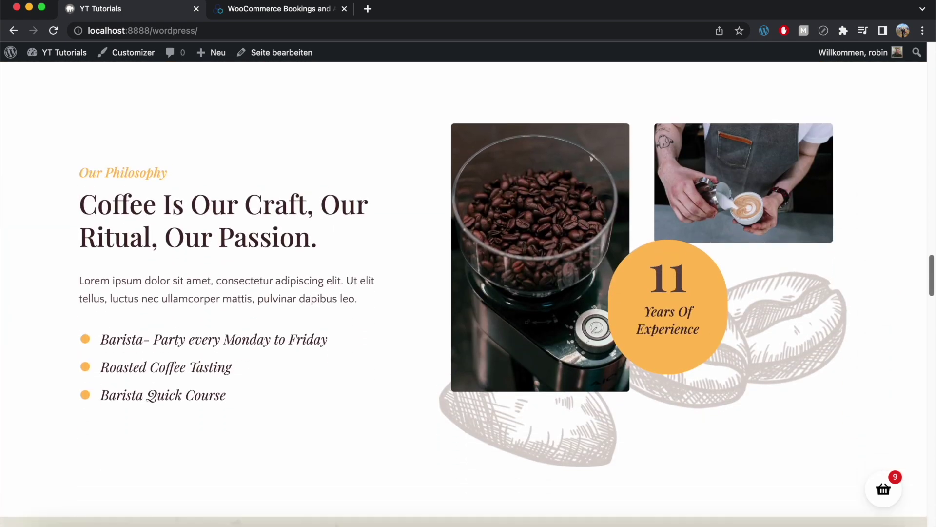
{"action": "left_click_drag", "start_coordinate": [101, 350], "coordinate": [334, 378]}
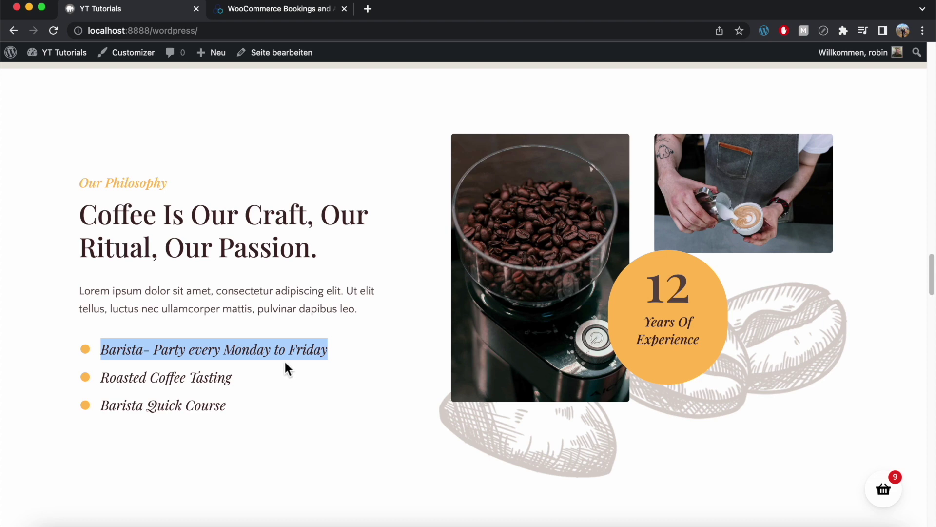
{"action": "left_click", "coordinate": [306, 10]}
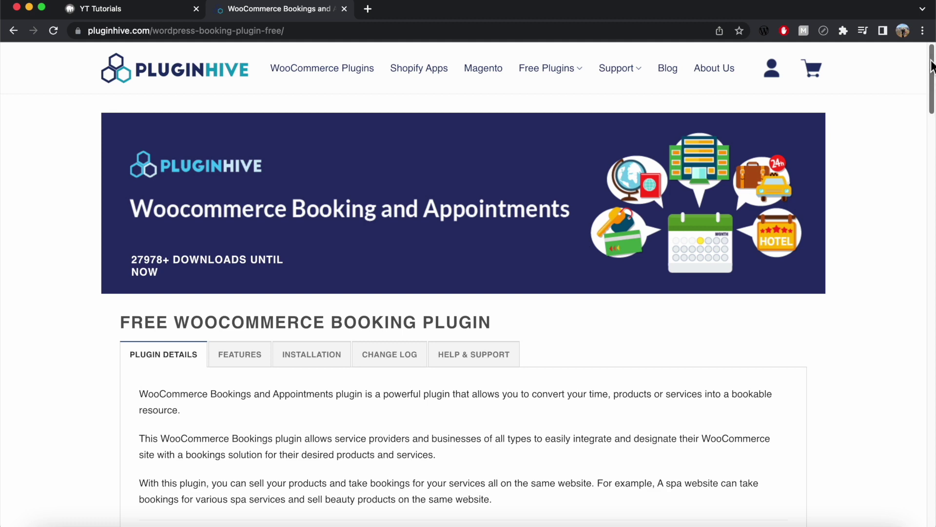
{"action": "left_click_drag", "start_coordinate": [932, 66], "coordinate": [931, 289]}
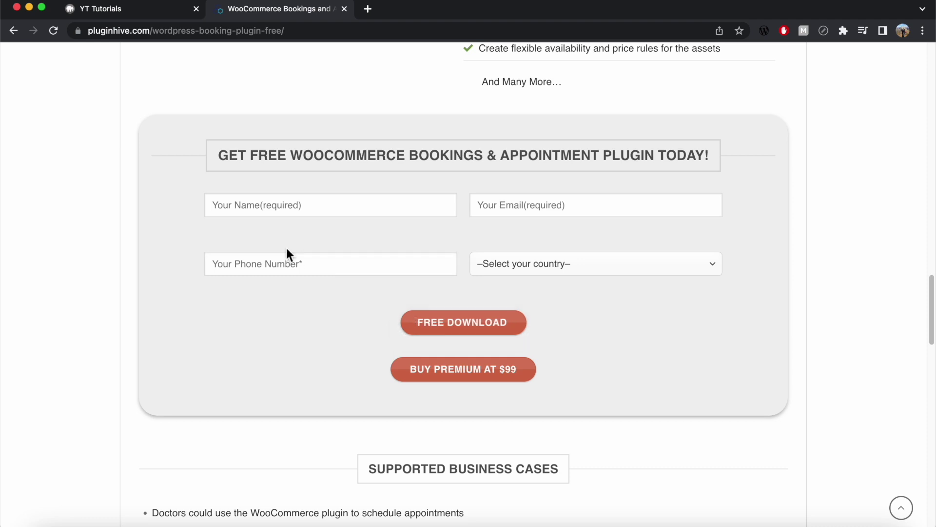
- Switch back to the YT Tutorials site and open the WordPress admin page for adding new plugins
{"action": "left_click", "coordinate": [119, 10]}
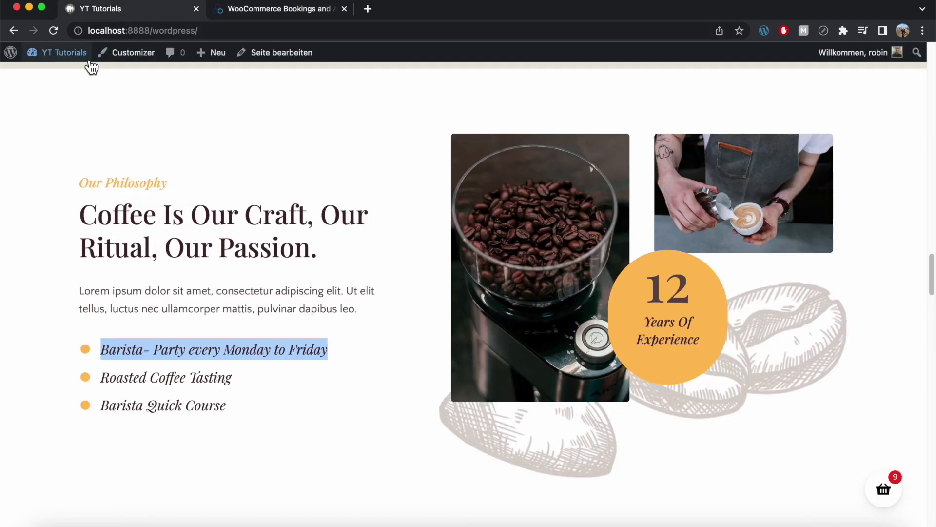
{"action": "mouse_move", "coordinate": [63, 53]}
{"action": "left_click", "coordinate": [58, 79]}
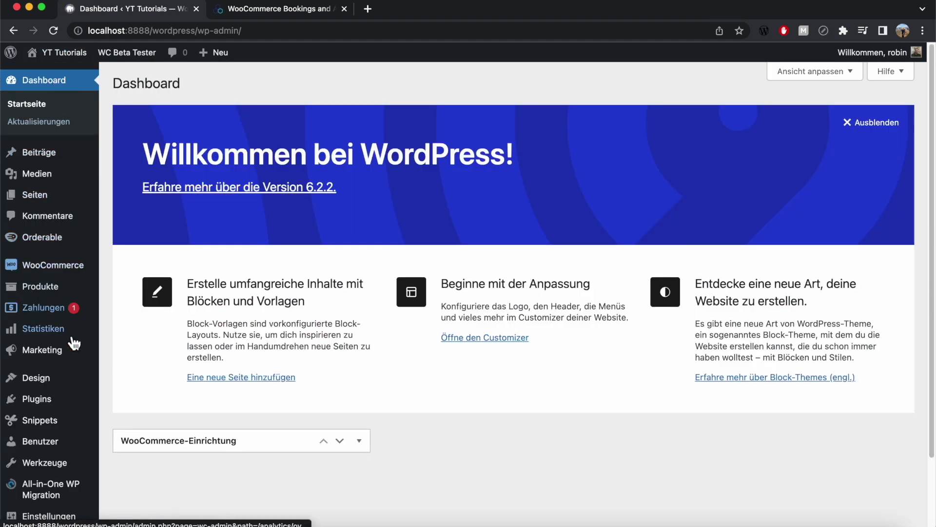
{"action": "mouse_move", "coordinate": [58, 409]}
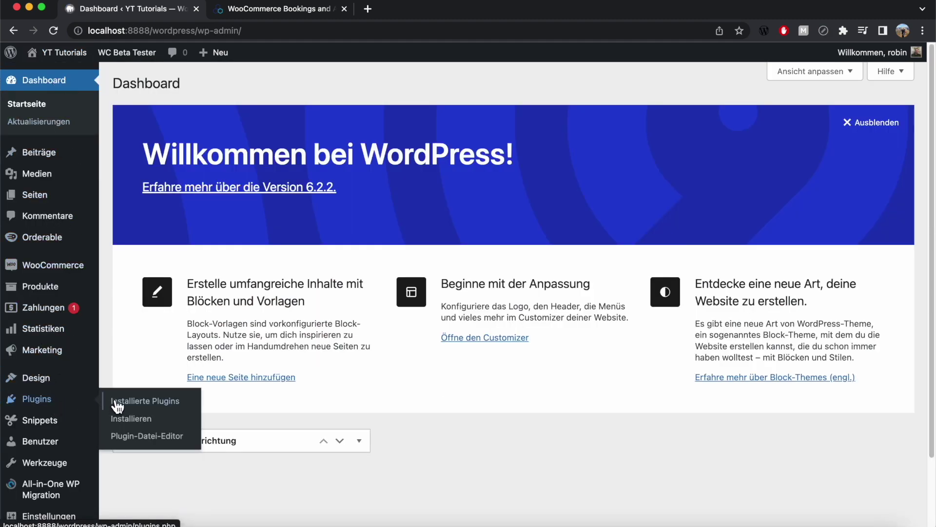
{"action": "left_click", "coordinate": [139, 425]}
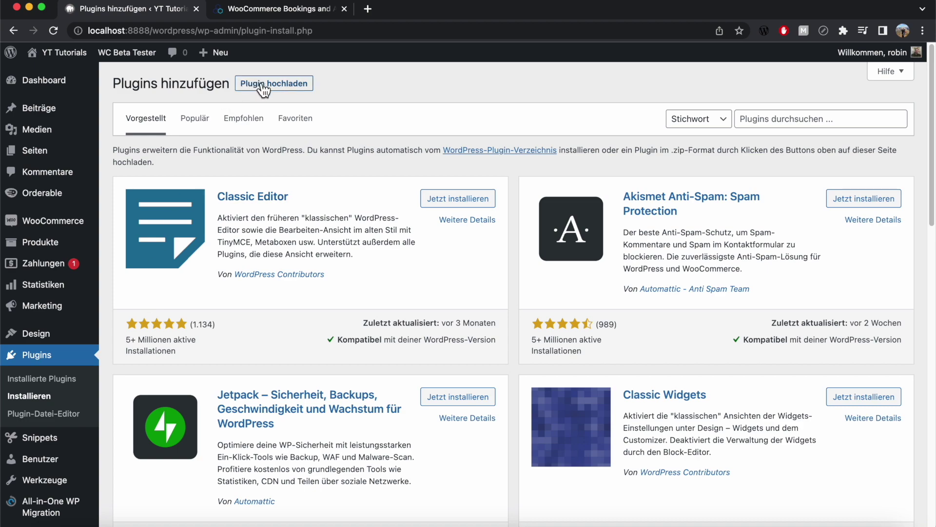
- Upload bookings-and-appointments-for-woocommerce.zip from the Desktop, then install and activate the plugin
{"action": "left_click", "coordinate": [263, 85]}
{"action": "left_click", "coordinate": [391, 194]}
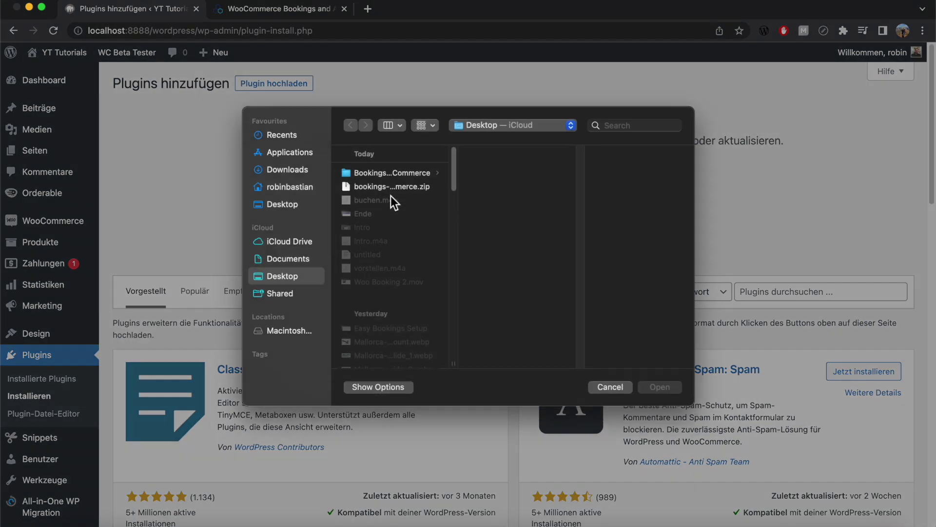
{"action": "left_click", "coordinate": [391, 195]}
{"action": "left_click", "coordinate": [651, 394]}
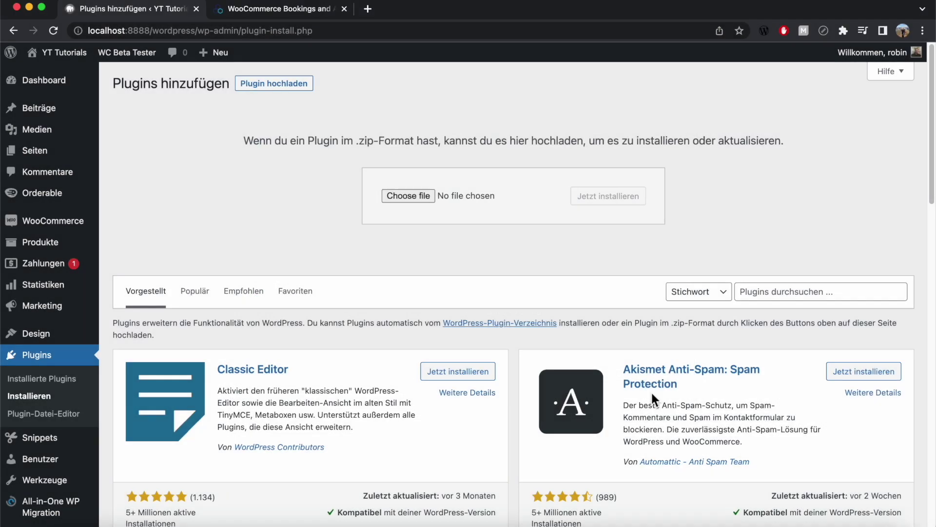
{"action": "left_click", "coordinate": [621, 200]}
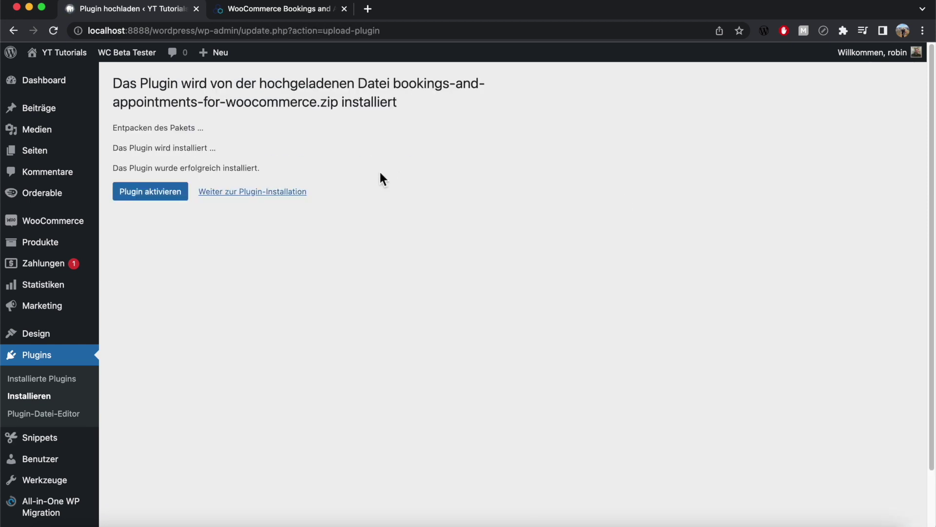
{"action": "left_click", "coordinate": [173, 203]}
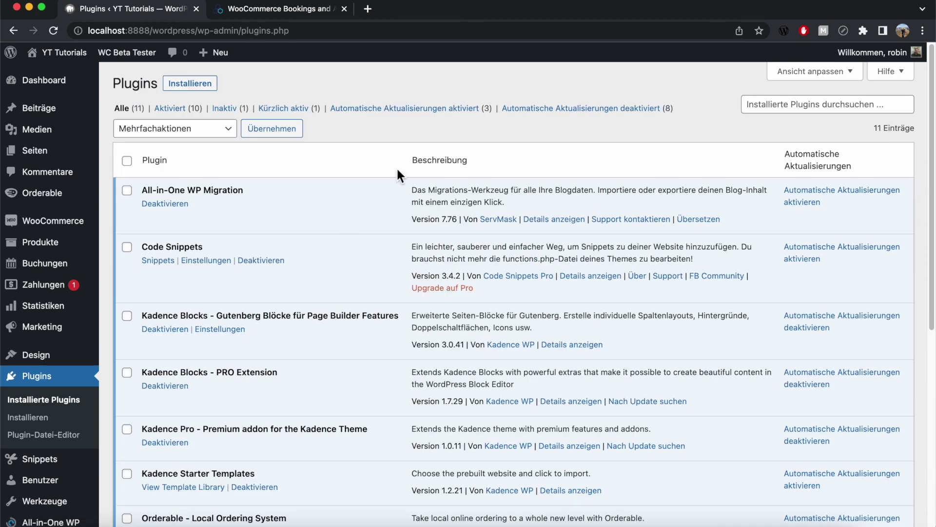
- Choose Calendar Design 3 as the booking calendar style in the Buchungen settings and save the change
{"action": "mouse_move", "coordinate": [62, 271]}
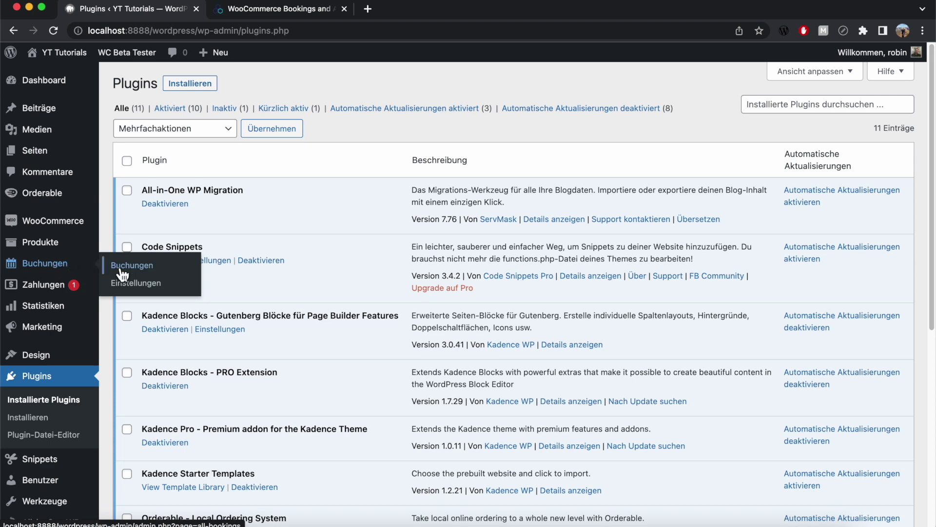
{"action": "left_click", "coordinate": [146, 289]}
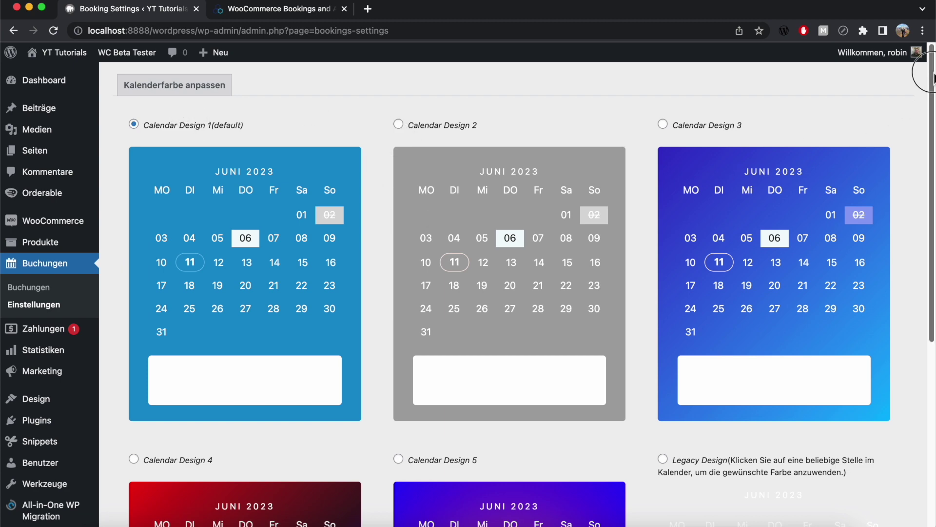
{"action": "scroll", "coordinate": [924, 97], "scroll_direction": "down", "scroll_amount": 2}
{"action": "scroll", "coordinate": [537, 292], "scroll_direction": "down", "scroll_amount": 5}
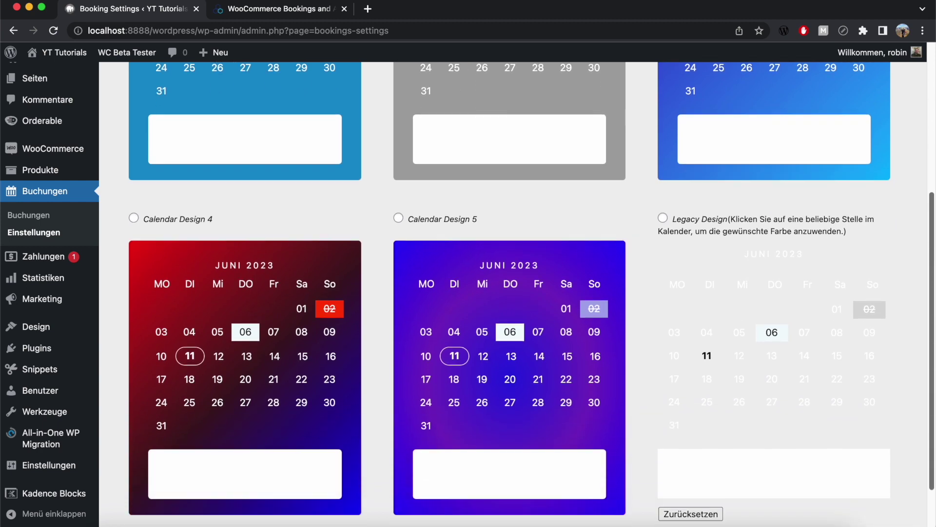
{"action": "scroll", "coordinate": [536, 293], "scroll_direction": "up", "scroll_amount": 1}
{"action": "scroll", "coordinate": [517, 292], "scroll_direction": "up", "scroll_amount": 5}
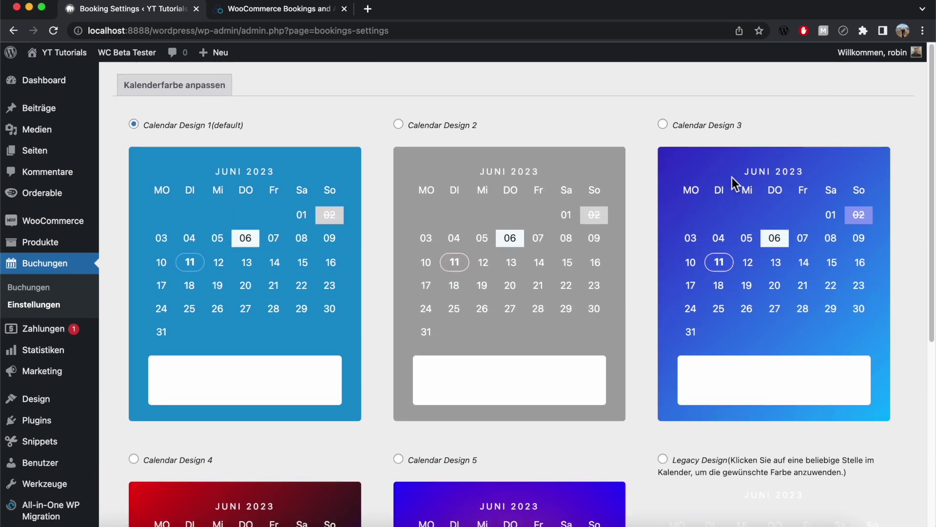
{"action": "left_click", "coordinate": [664, 126]}
{"action": "scroll", "coordinate": [359, 136], "scroll_direction": "down", "scroll_amount": 6}
{"action": "left_click", "coordinate": [177, 488]}
- Check the bookings overview, and examine the currency symbol's position in the Barista Schnellkurs price in the product list
{"action": "left_click", "coordinate": [46, 292]}
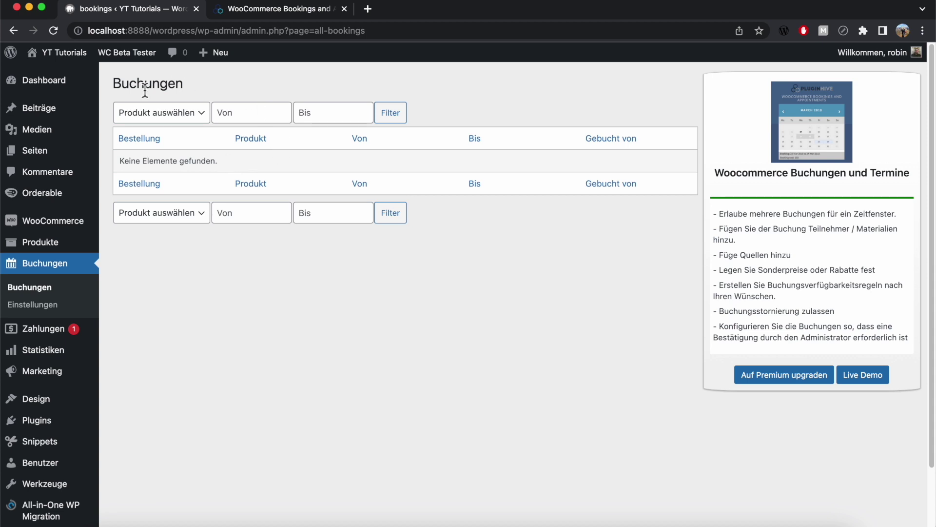
{"action": "mouse_move", "coordinate": [58, 243]}
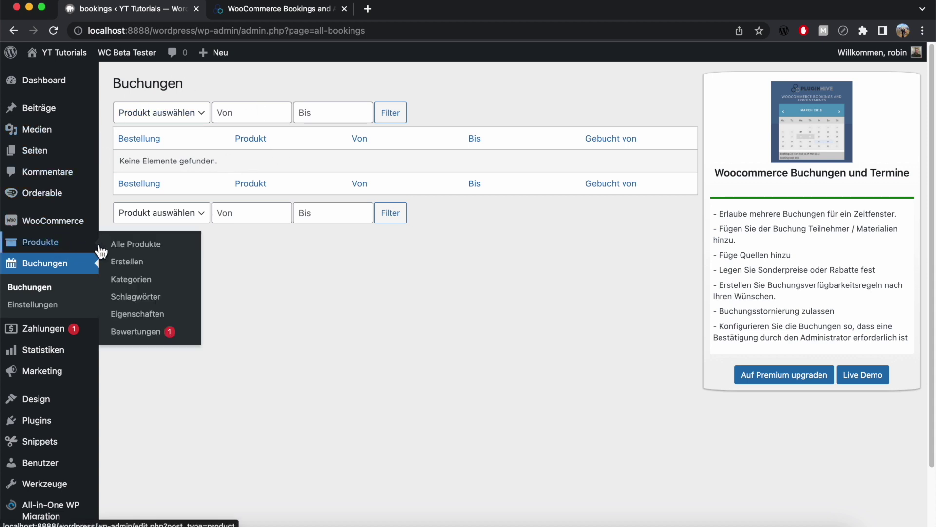
{"action": "left_click", "coordinate": [129, 251]}
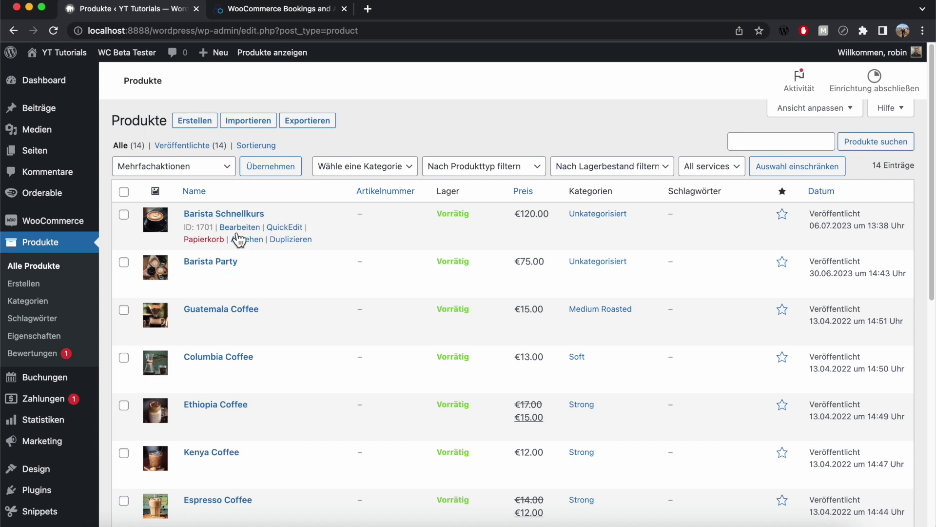
{"action": "left_click", "coordinate": [515, 224]}
{"action": "left_click_drag", "start_coordinate": [514, 223], "coordinate": [521, 223]}
- Set the currency symbol position to Rechts in WooCommerce's general settings and save the changes
{"action": "mouse_move", "coordinate": [83, 224]}
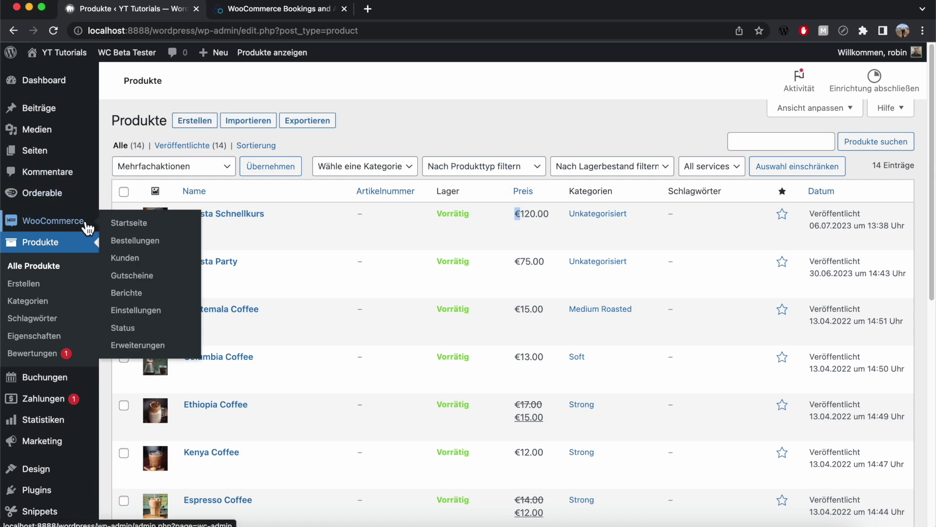
{"action": "left_click", "coordinate": [137, 315]}
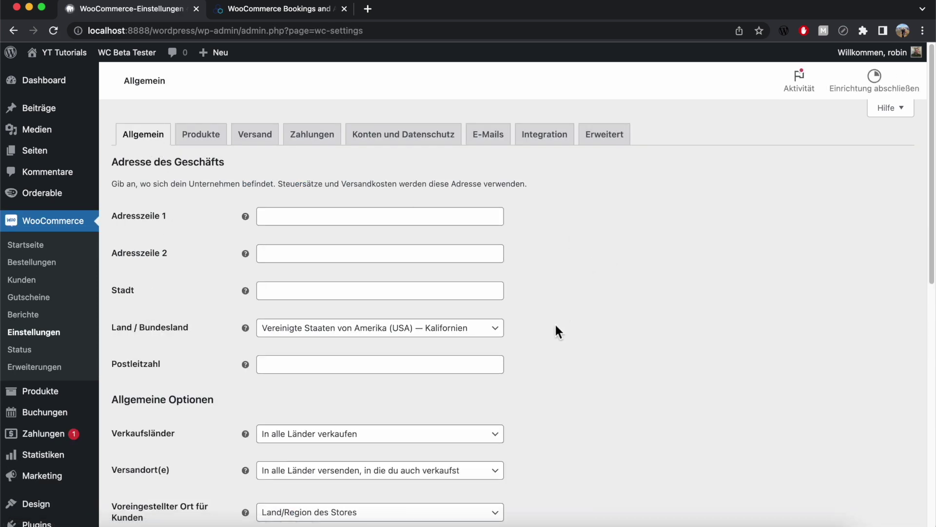
{"action": "scroll", "coordinate": [556, 327], "scroll_direction": "down", "scroll_amount": 7}
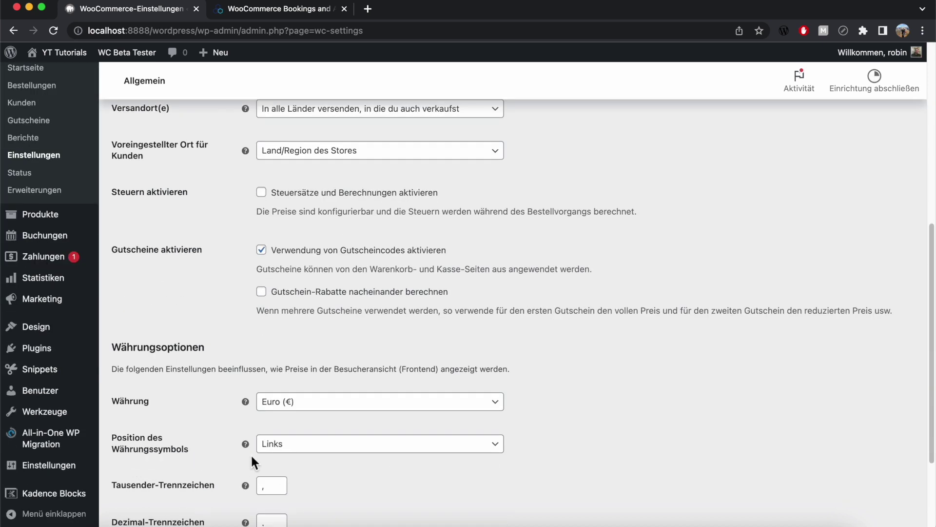
{"action": "left_click", "coordinate": [291, 447]}
{"action": "left_click", "coordinate": [273, 385]}
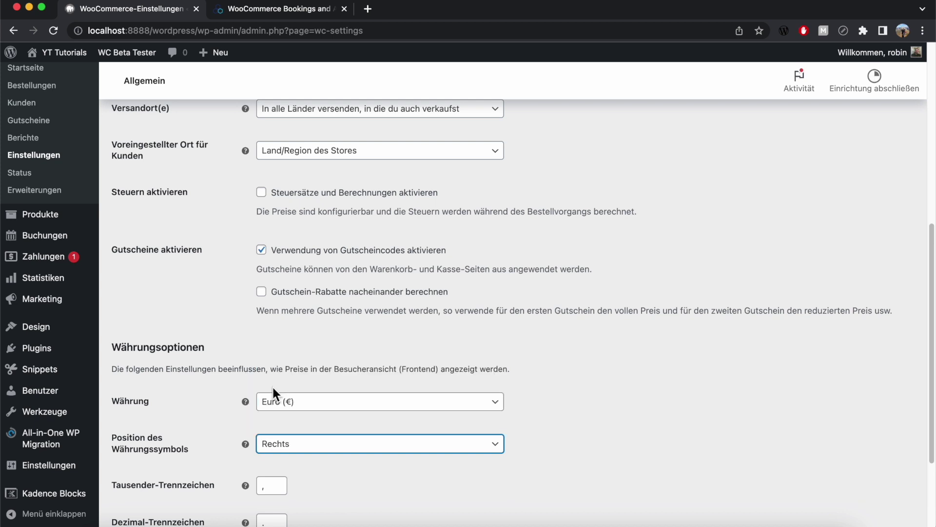
{"action": "scroll", "coordinate": [230, 411], "scroll_direction": "down", "scroll_amount": 3}
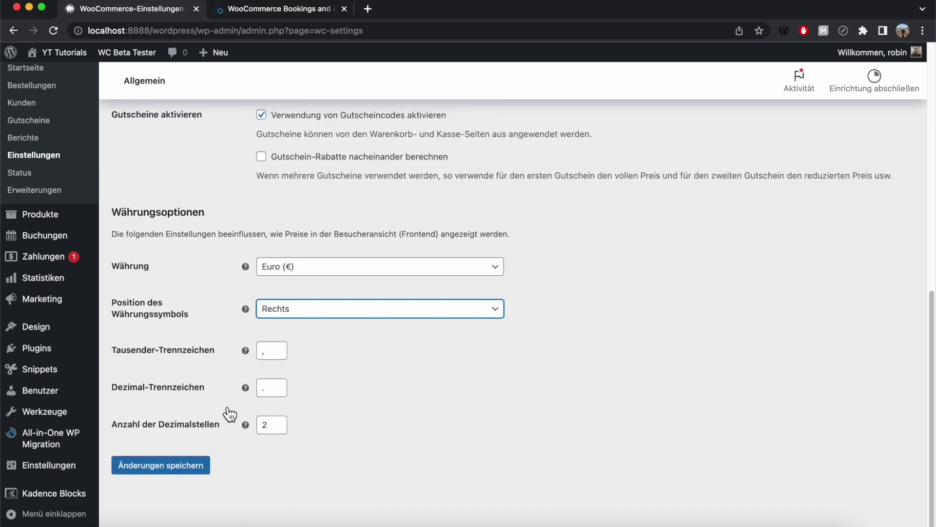
{"action": "left_click", "coordinate": [187, 470]}
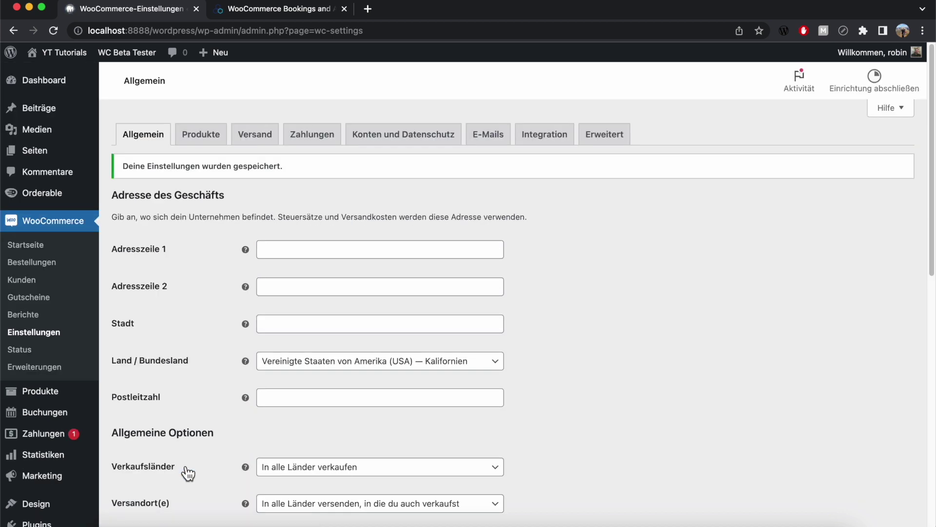
- Open the Barista Party product for editing from the product list and dismiss the Grammarly notice
{"action": "mouse_move", "coordinate": [72, 401]}
{"action": "left_click", "coordinate": [130, 397]}
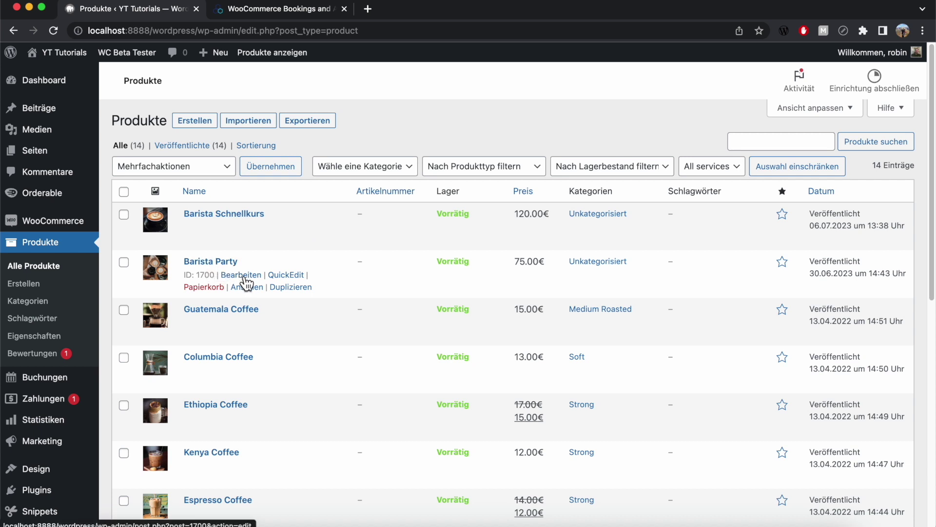
{"action": "left_click", "coordinate": [246, 277]}
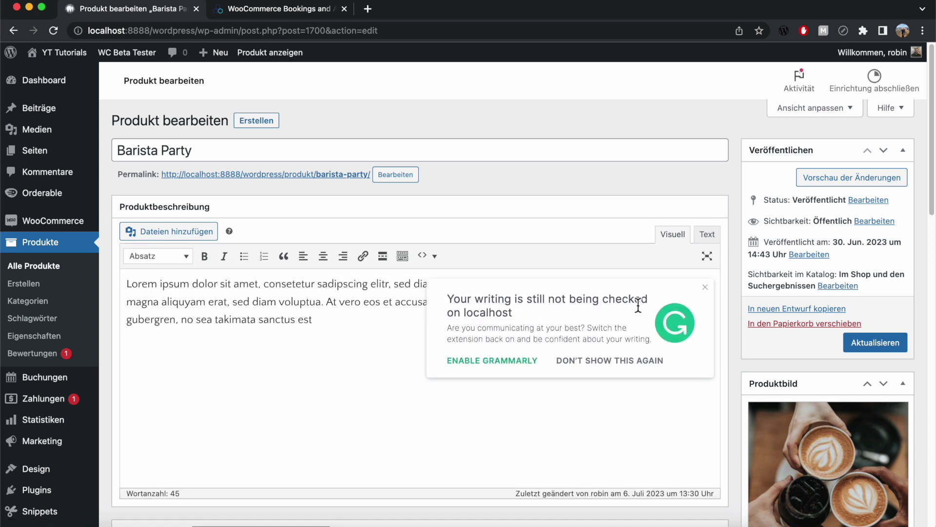
{"action": "left_click", "coordinate": [707, 289]}
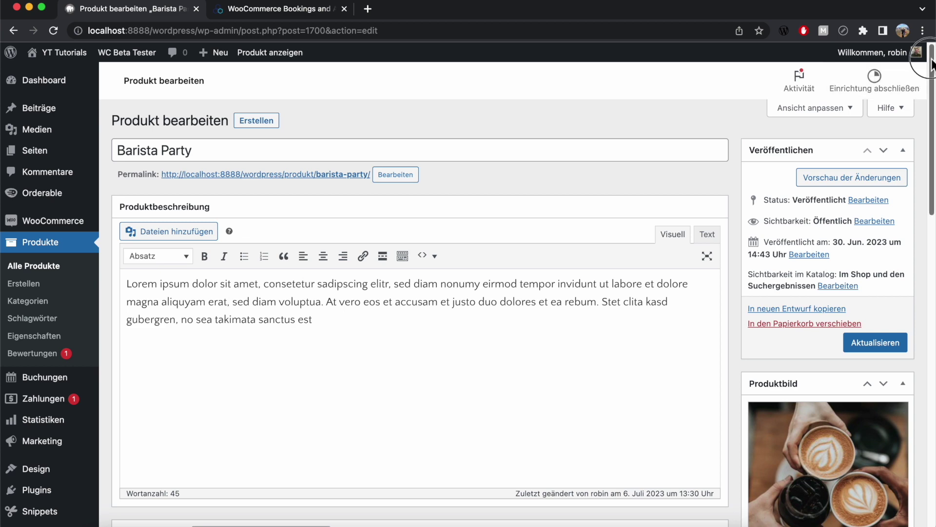
- Change the Barista Party product type to Buchbares Produkt in its product data
{"action": "scroll", "coordinate": [932, 83], "scroll_direction": "down", "scroll_amount": 3}
{"action": "scroll", "coordinate": [926, 83], "scroll_direction": "down", "scroll_amount": 10}
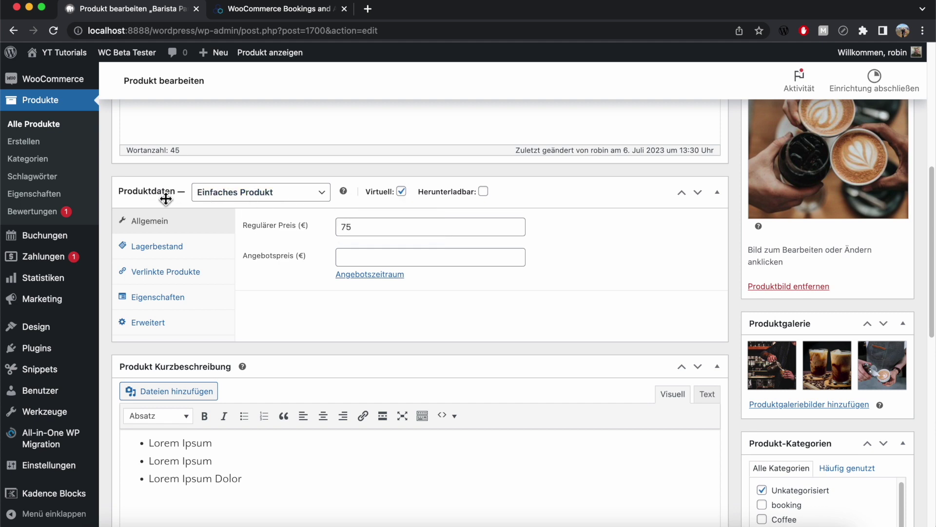
{"action": "left_click", "coordinate": [324, 196]}
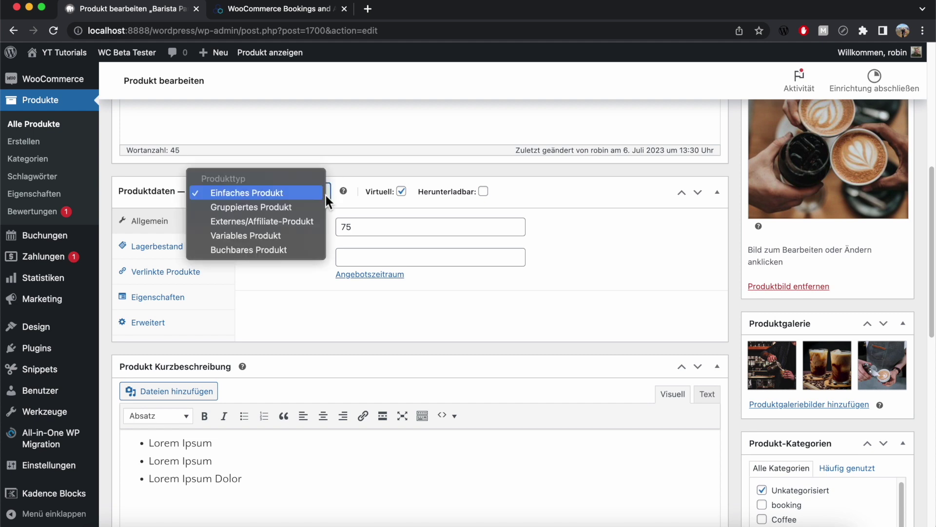
{"action": "left_click", "coordinate": [281, 248]}
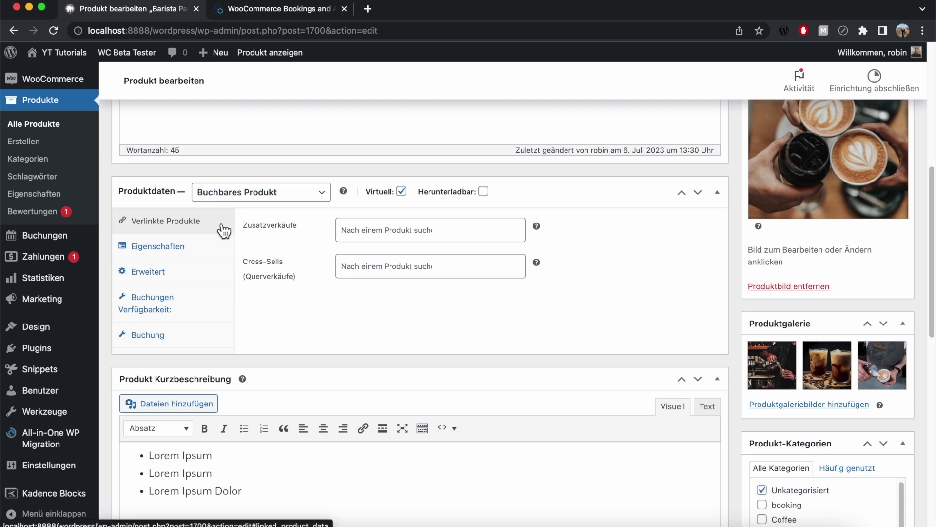
- Mark Samstag and Sonntag as non-working days in the product's booking availability settings
{"action": "left_click", "coordinate": [166, 312]}
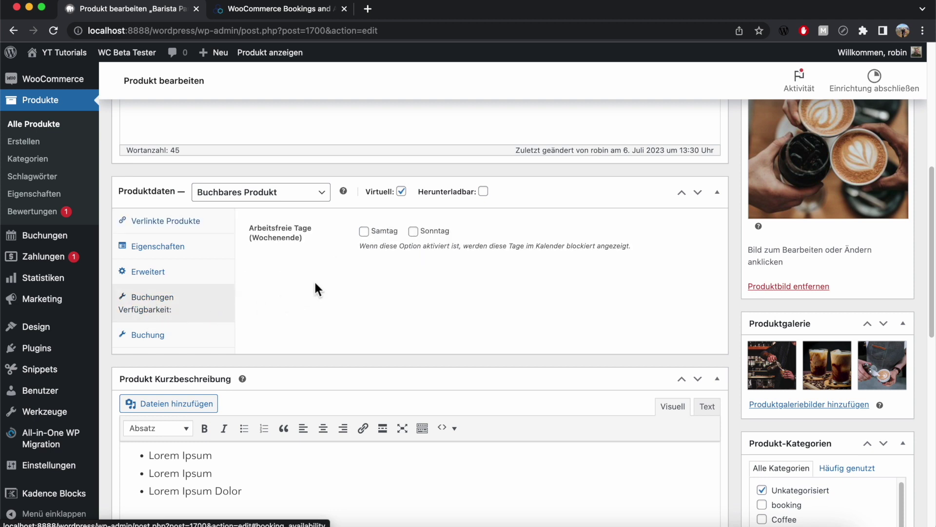
{"action": "left_click", "coordinate": [365, 232]}
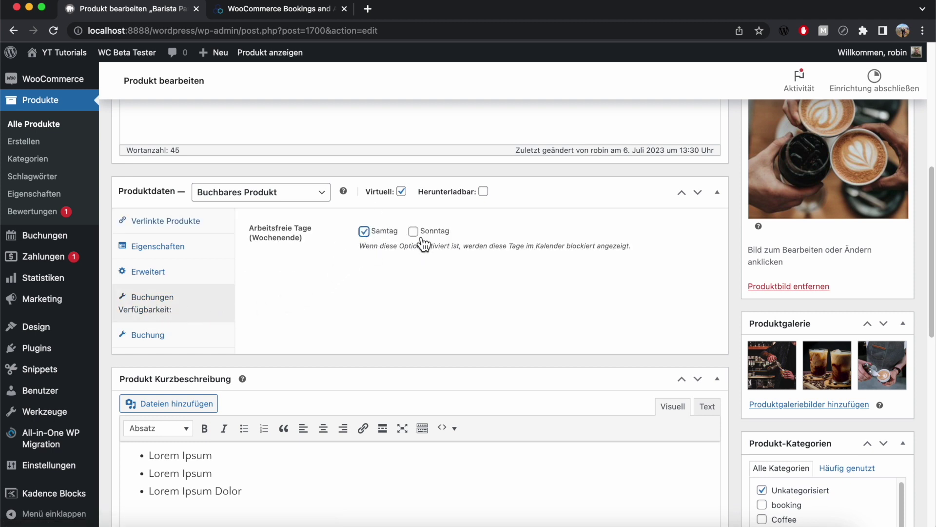
{"action": "left_click", "coordinate": [413, 231]}
{"action": "left_click_drag", "start_coordinate": [524, 246], "coordinate": [631, 246]}
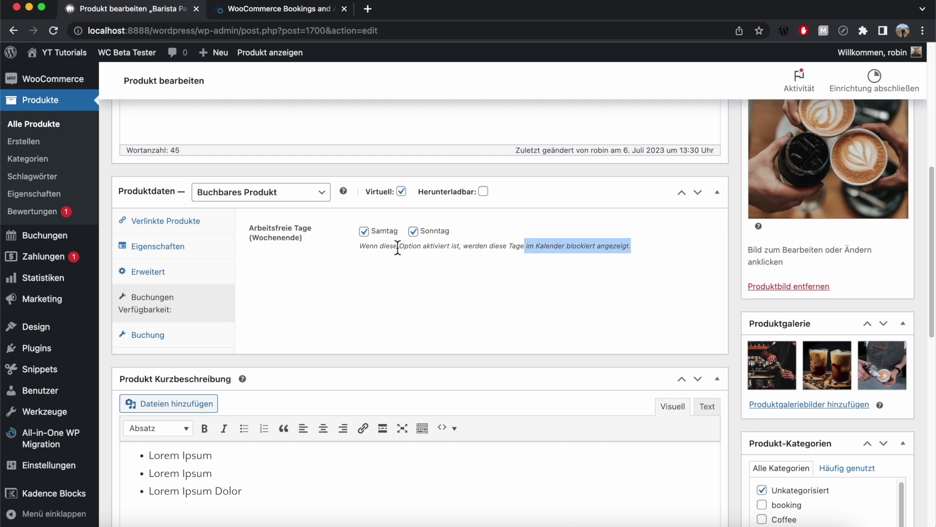
- Set the Barista Party's Preis to 75 in its booking settings, keeping the Buchungszeitraum unit at Tag(e)
{"action": "left_click", "coordinate": [161, 341]}
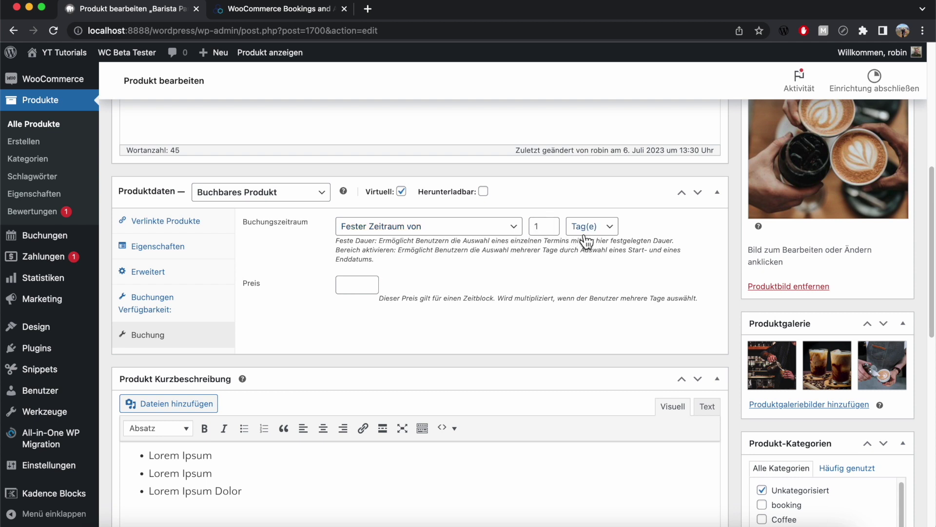
{"action": "left_click", "coordinate": [613, 231]}
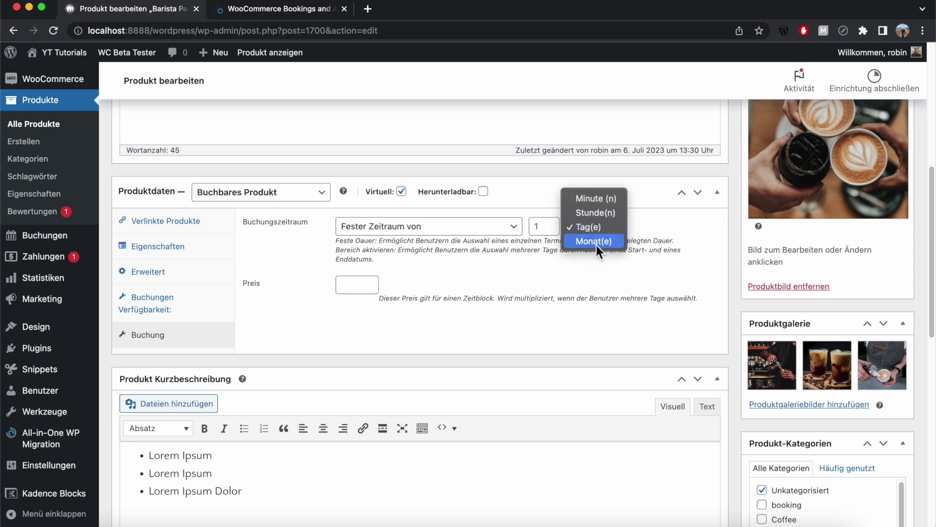
{"action": "left_click", "coordinate": [458, 263]}
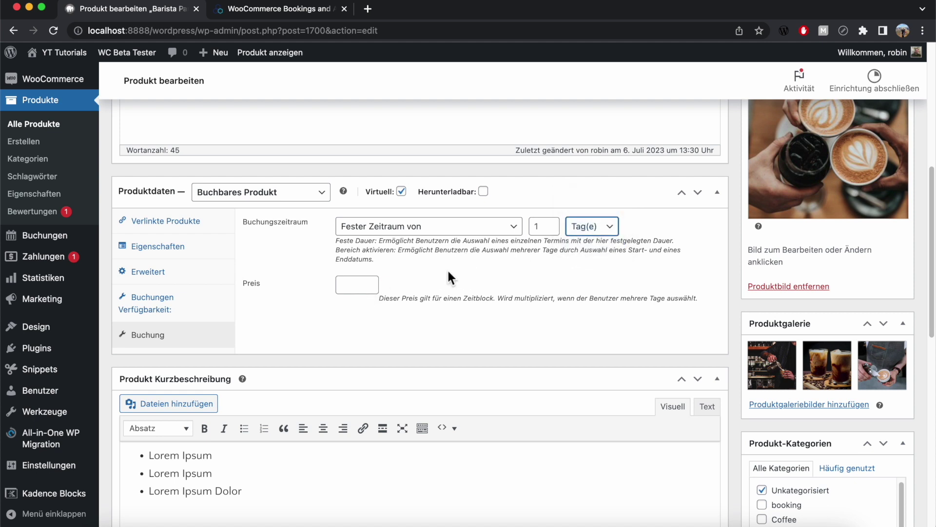
{"action": "left_click", "coordinate": [356, 286]}
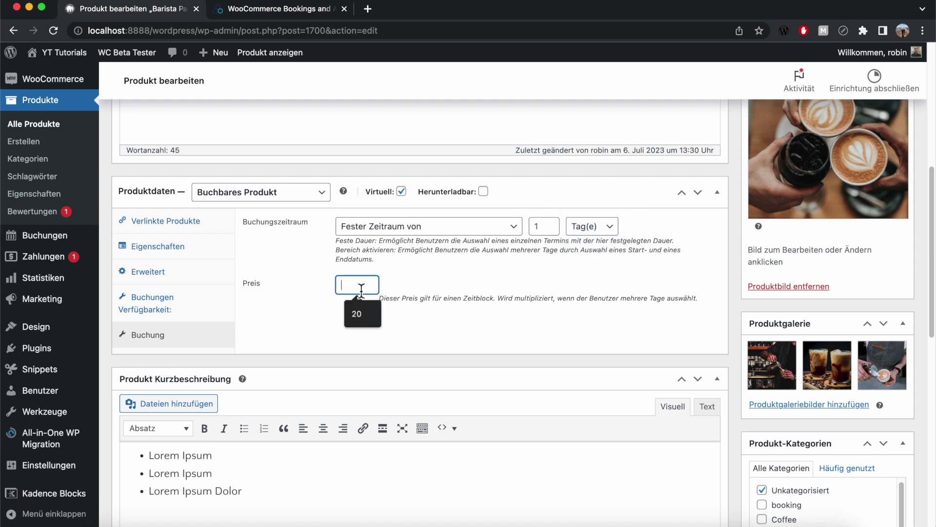
{"action": "type", "text": "75"}
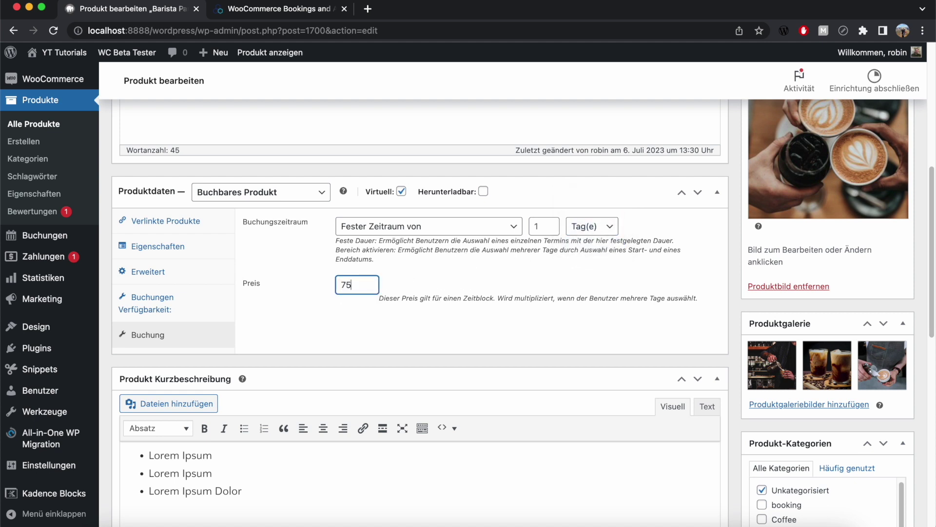
{"action": "left_click", "coordinate": [328, 315]}
- Update the Barista Party product and open its product page in the shop
{"action": "left_click", "coordinate": [932, 209]}
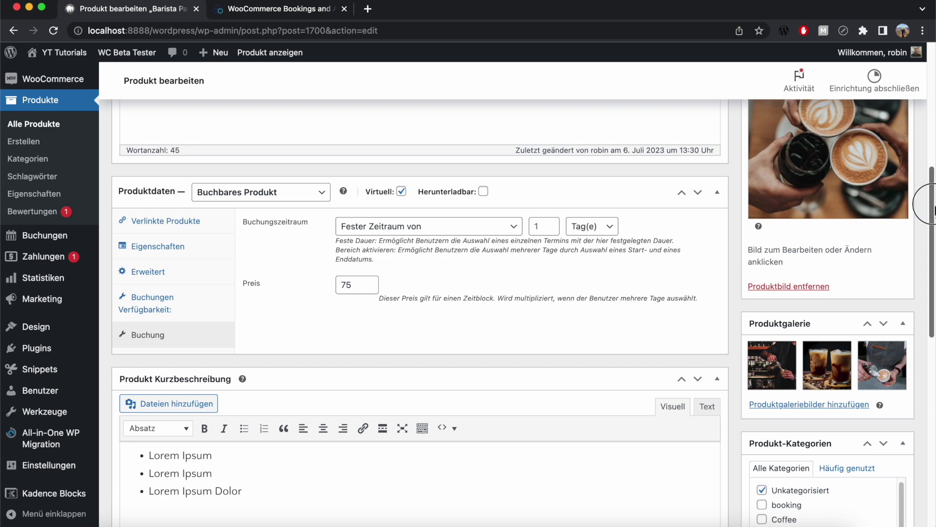
{"action": "left_click_drag", "start_coordinate": [932, 209], "coordinate": [932, 123]}
{"action": "left_click", "coordinate": [875, 236]}
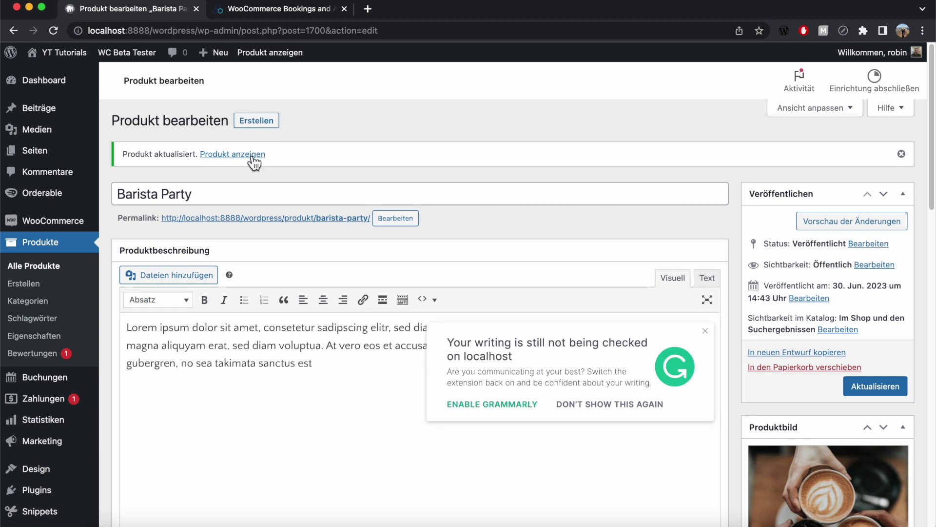
{"action": "left_click", "coordinate": [249, 156]}
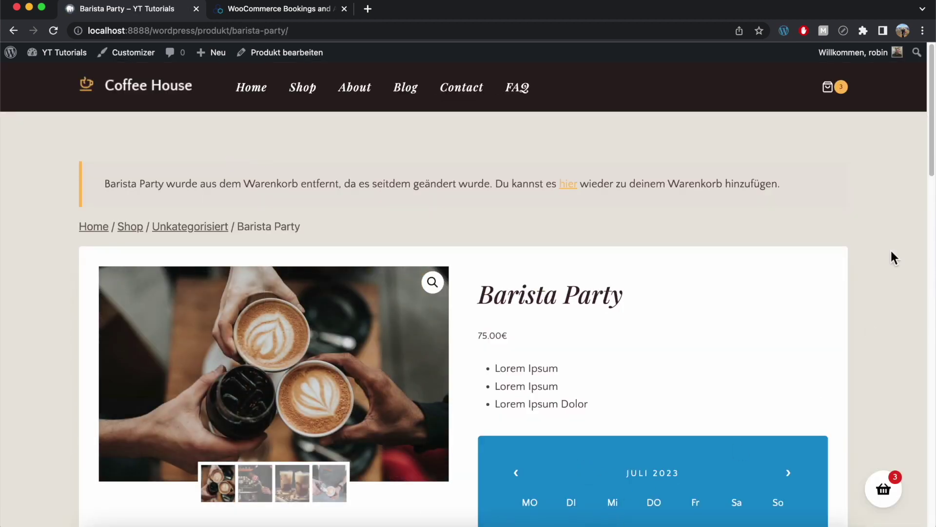
- Book the Barista Party for 9 August 2023 using the calendar on its product page
{"action": "scroll", "coordinate": [927, 93], "scroll_direction": "down", "scroll_amount": 6}
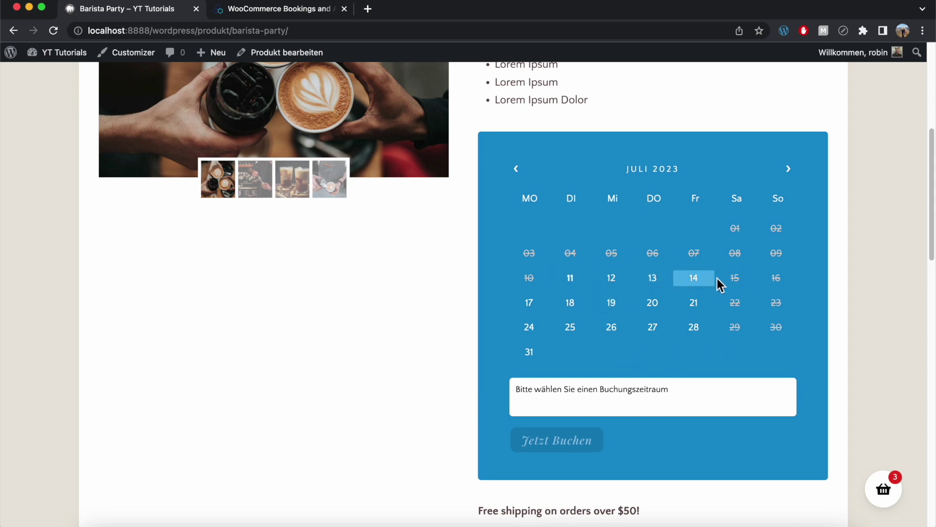
{"action": "left_click", "coordinate": [790, 169]}
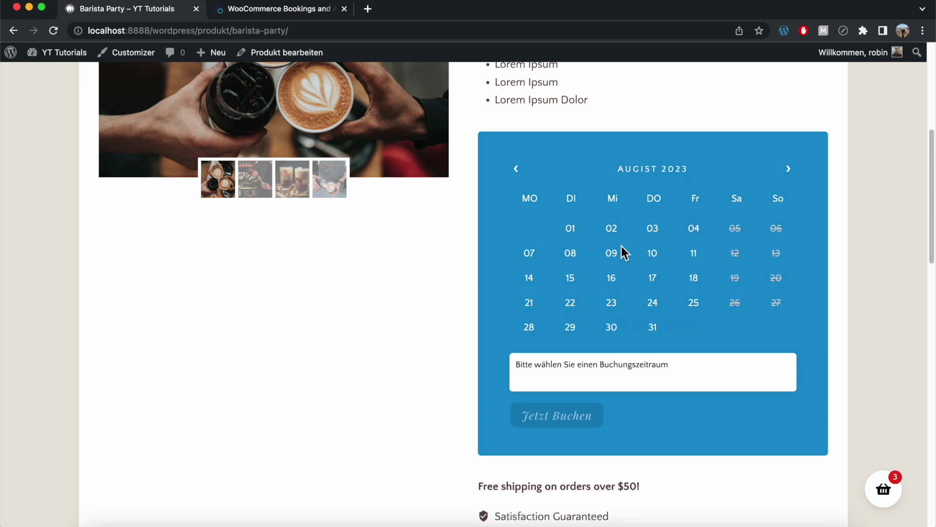
{"action": "left_click", "coordinate": [617, 261]}
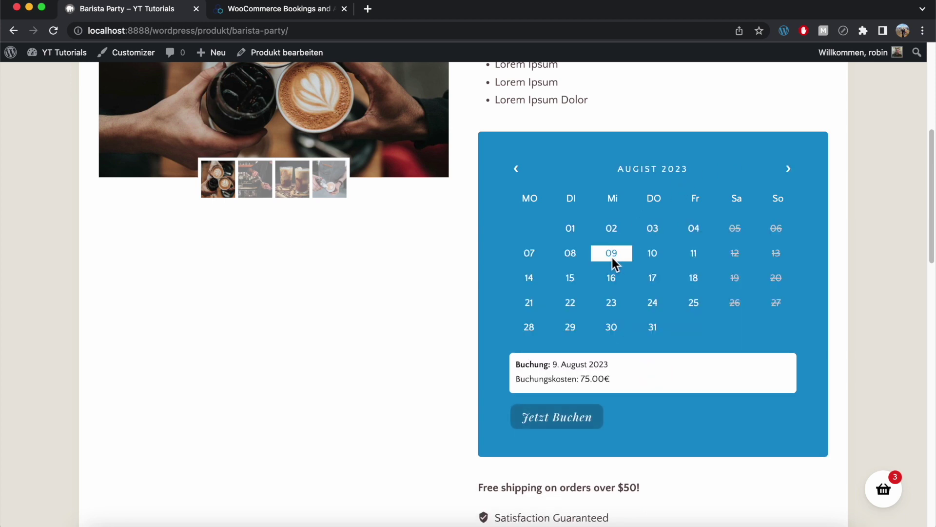
{"action": "left_click_drag", "start_coordinate": [516, 364], "coordinate": [619, 385]}
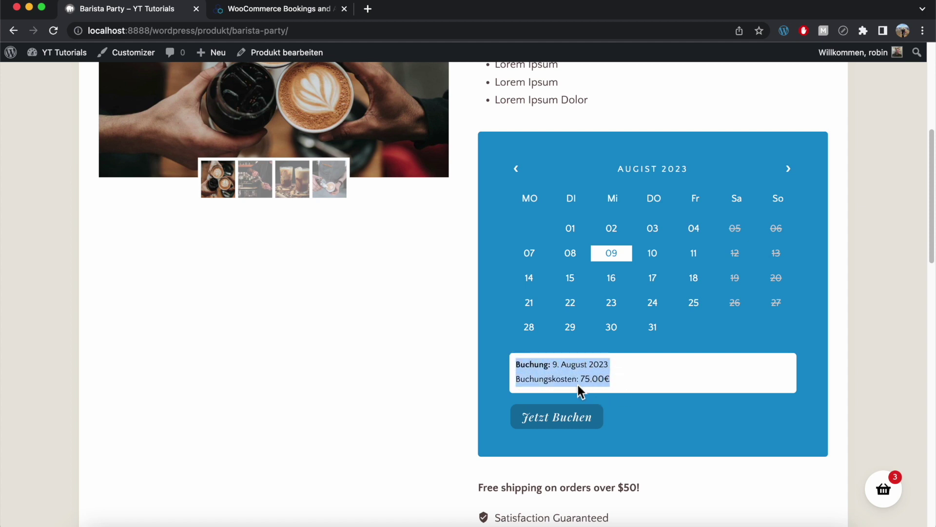
{"action": "left_click", "coordinate": [580, 425]}
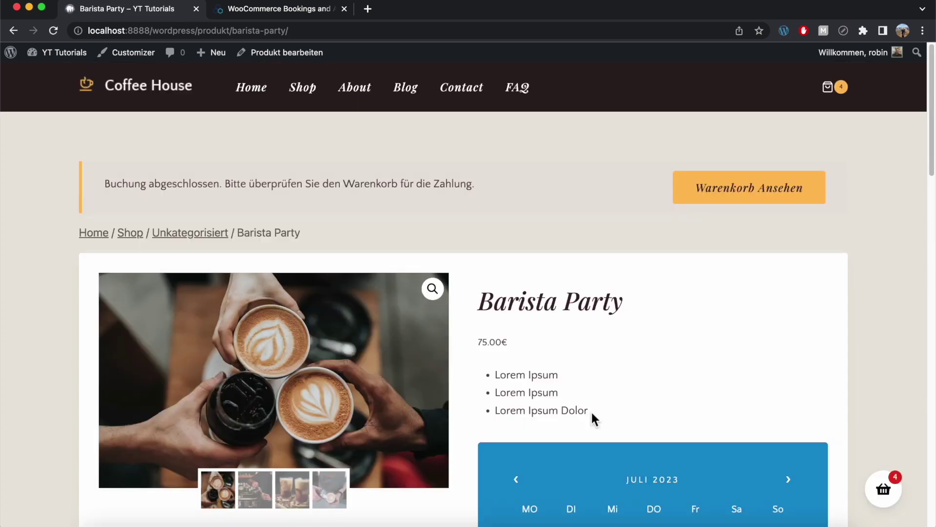
- Remove the Barista Schnellkurs from the cart and proceed to the checkout with the Barista Party booking
{"action": "left_click", "coordinate": [883, 488]}
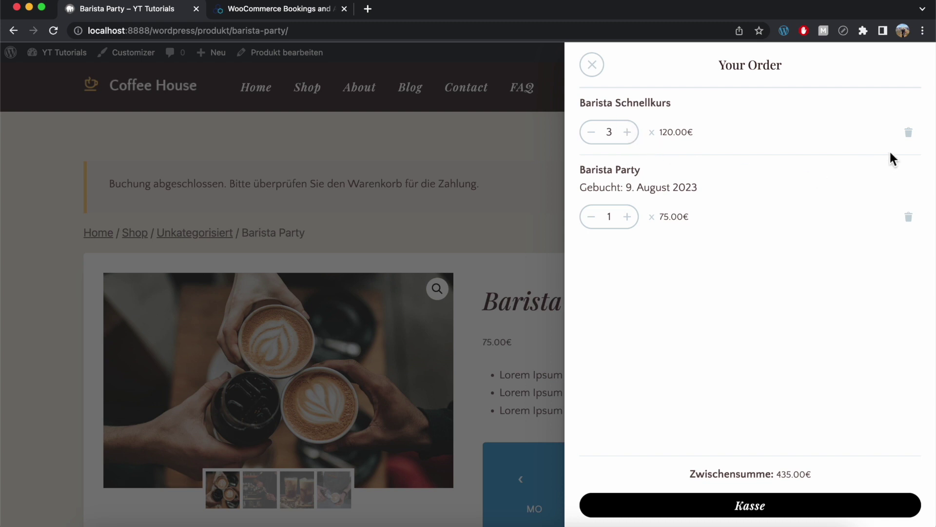
{"action": "left_click", "coordinate": [909, 133]}
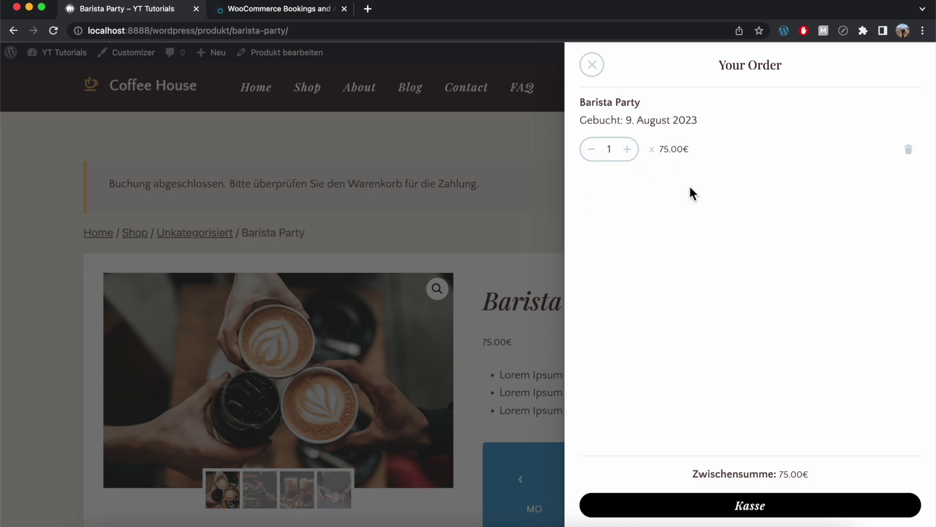
{"action": "left_click", "coordinate": [758, 514]}
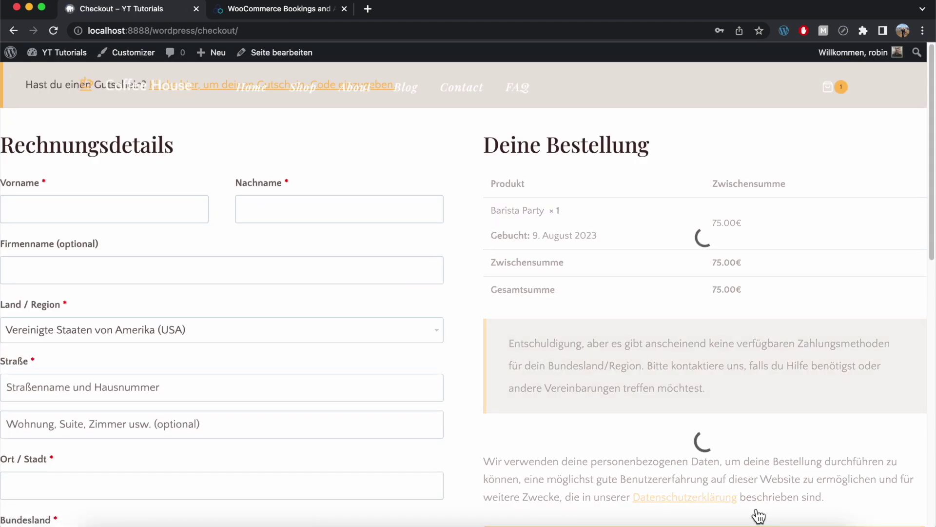
- Return from the checkout to the WordPress admin and open the Barista Schnellkurs for editing from the product list
{"action": "left_click", "coordinate": [14, 30]}
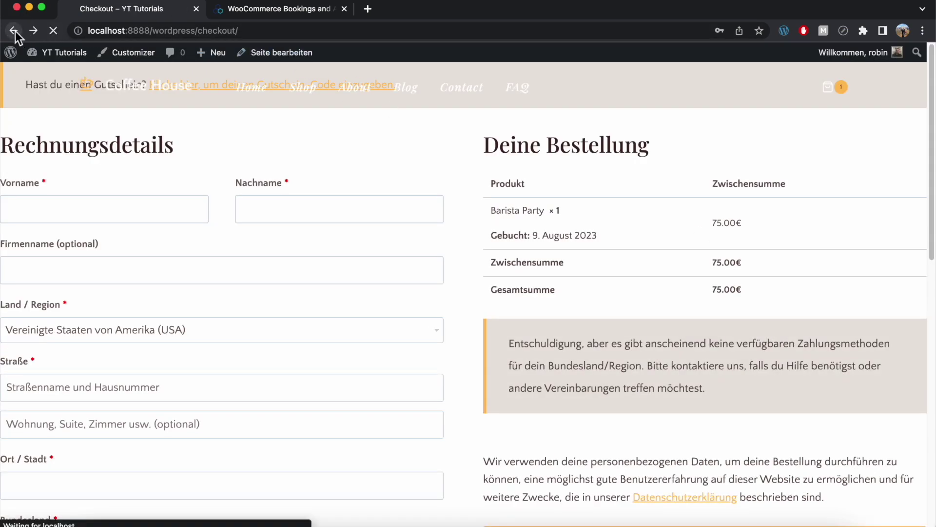
{"action": "left_click", "coordinate": [14, 31]}
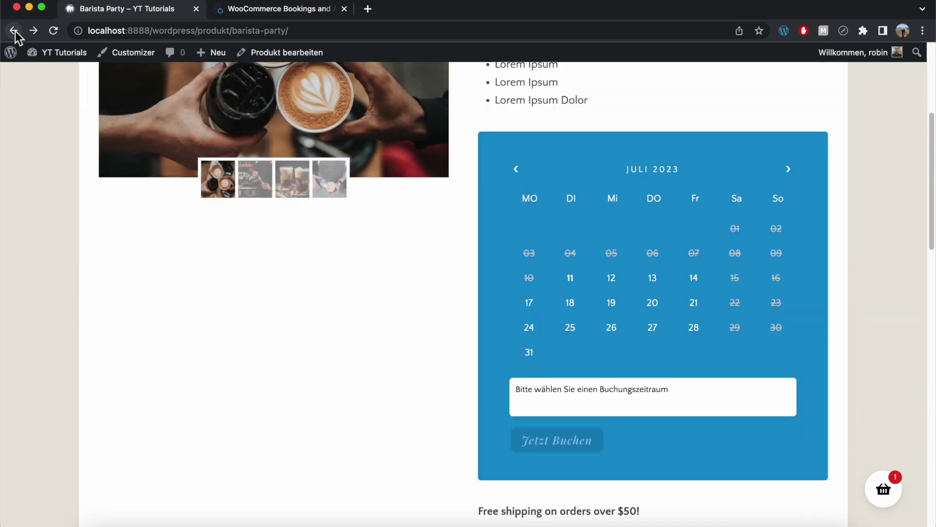
{"action": "left_click", "coordinate": [13, 30]}
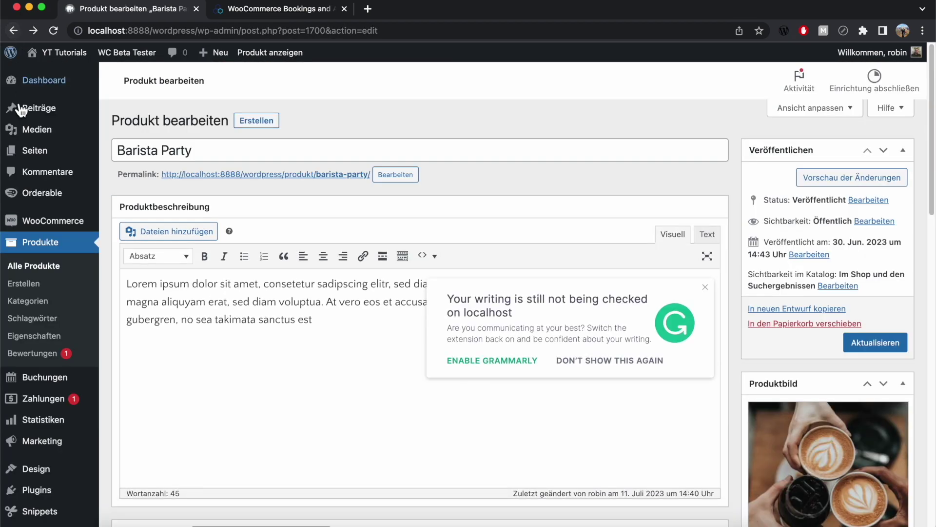
{"action": "left_click", "coordinate": [40, 269]}
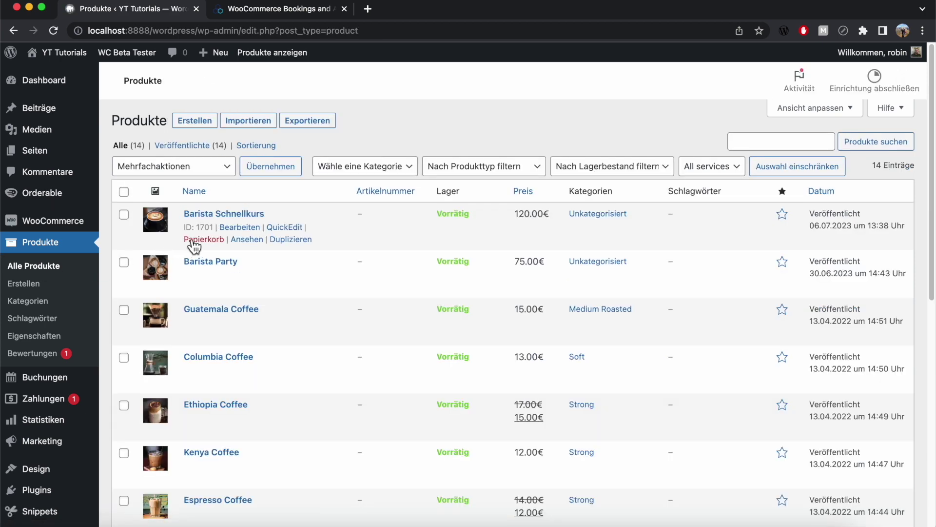
{"action": "left_click", "coordinate": [238, 228]}
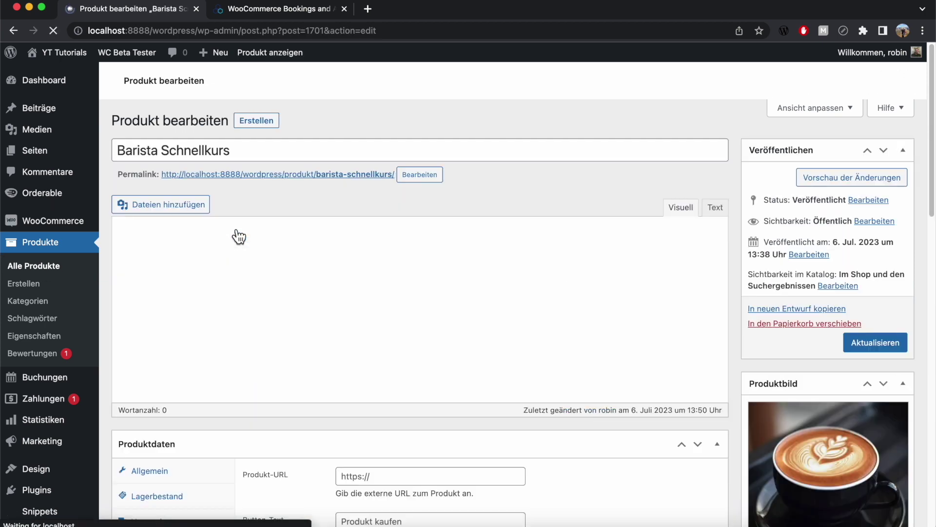
- Change the Barista Schnellkurs product type to Buchbares Produkt in its product data
{"action": "scroll", "coordinate": [924, 237], "scroll_direction": "down", "scroll_amount": 10}
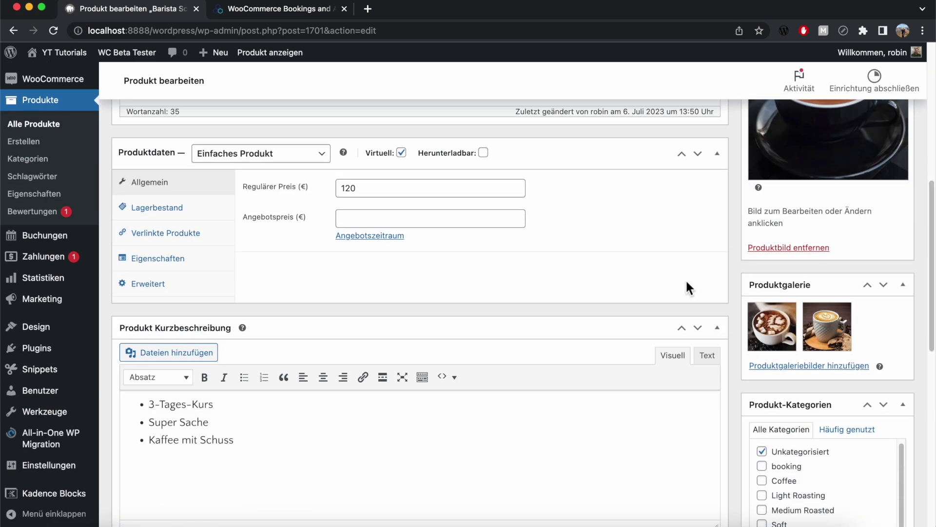
{"action": "left_click", "coordinate": [271, 161]}
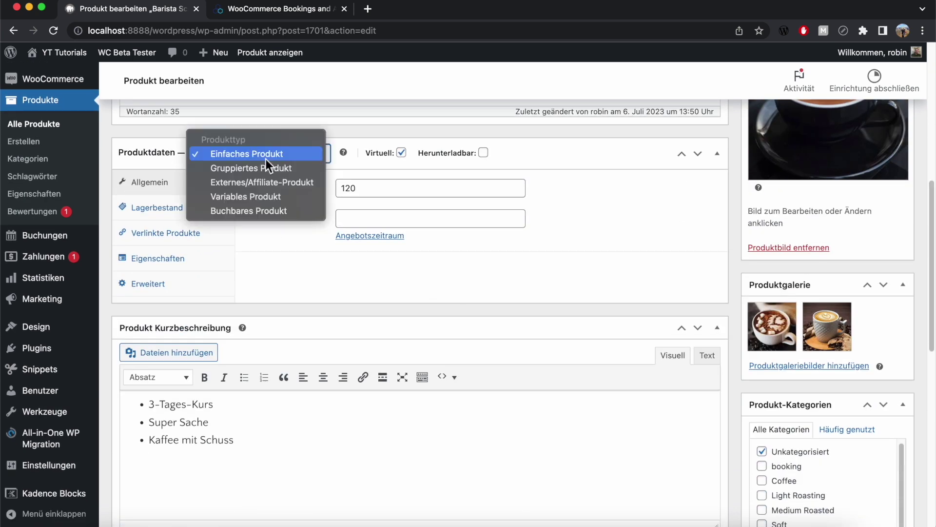
{"action": "left_click", "coordinate": [243, 210]}
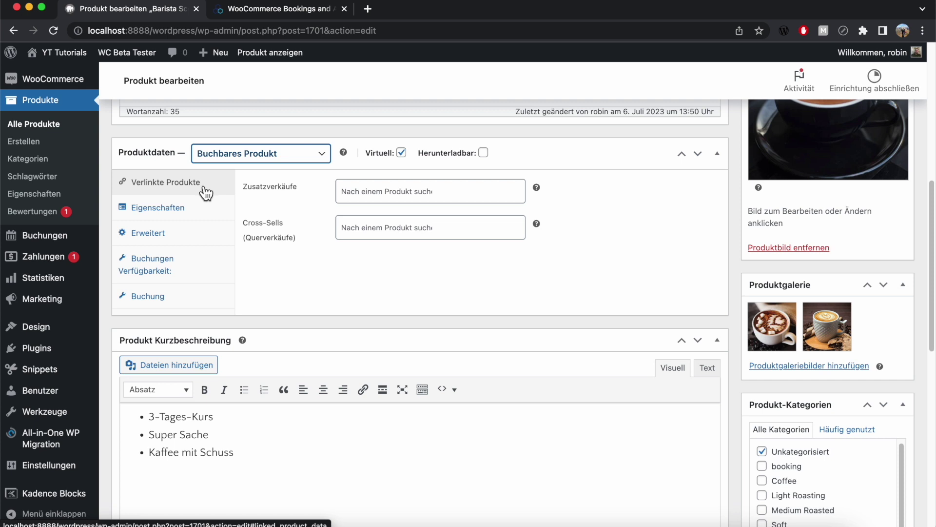
- Try Barista Party as a linked product under Zusatzverkäufe, and remove it again
{"action": "left_click", "coordinate": [377, 194]}
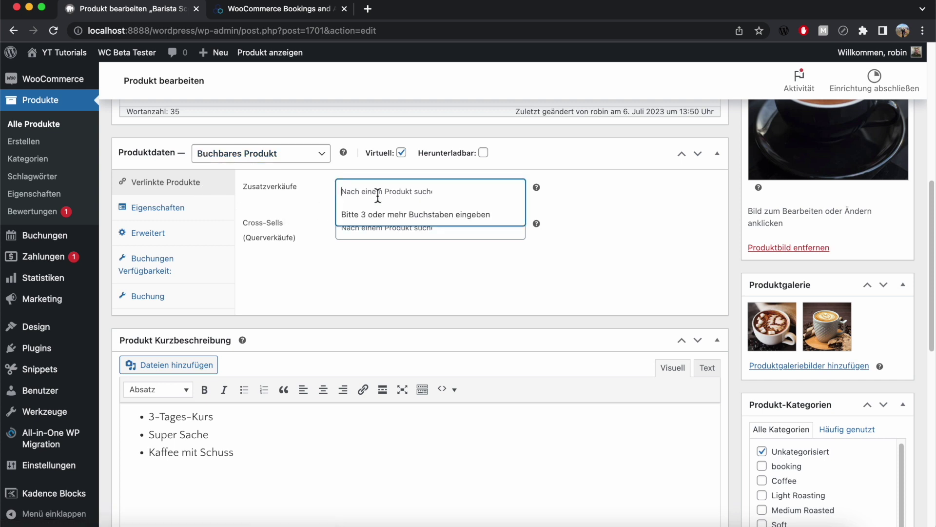
{"action": "type", "text": "Baris"}
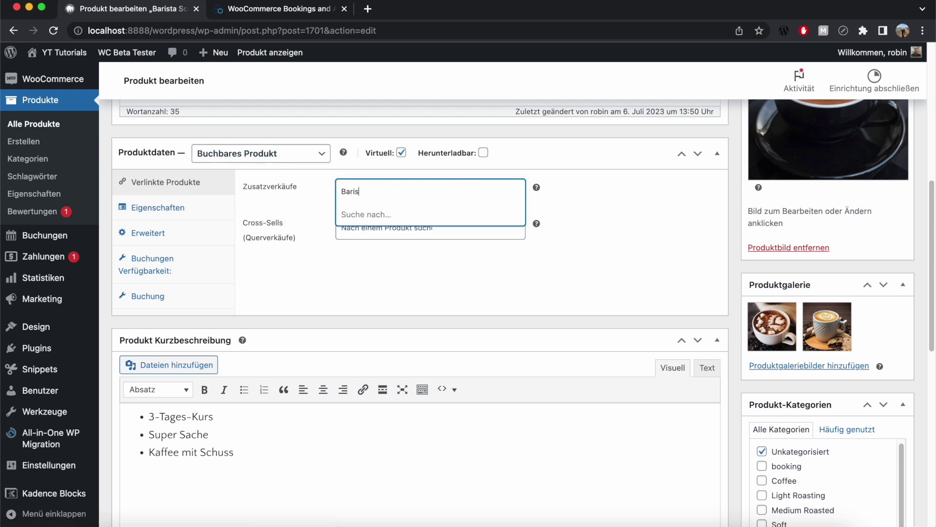
{"action": "type", "text": "ta"}
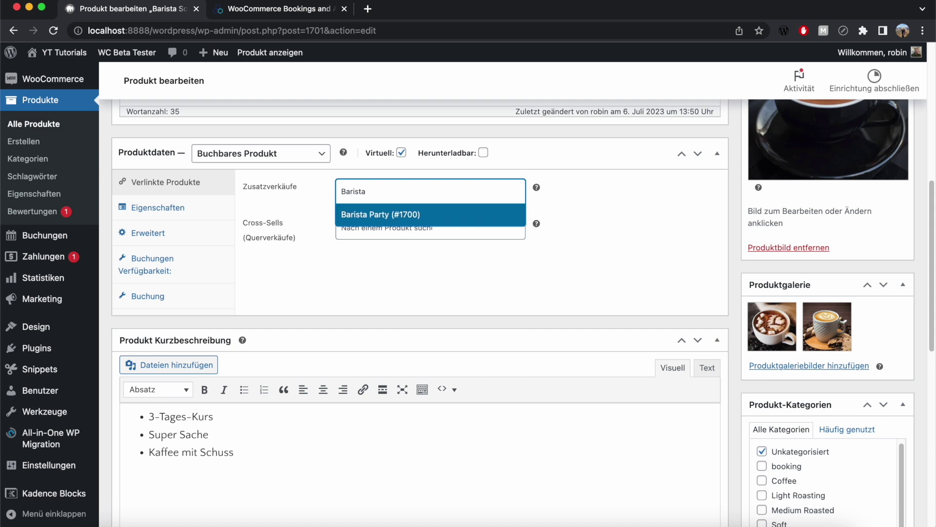
{"action": "left_click", "coordinate": [383, 215]}
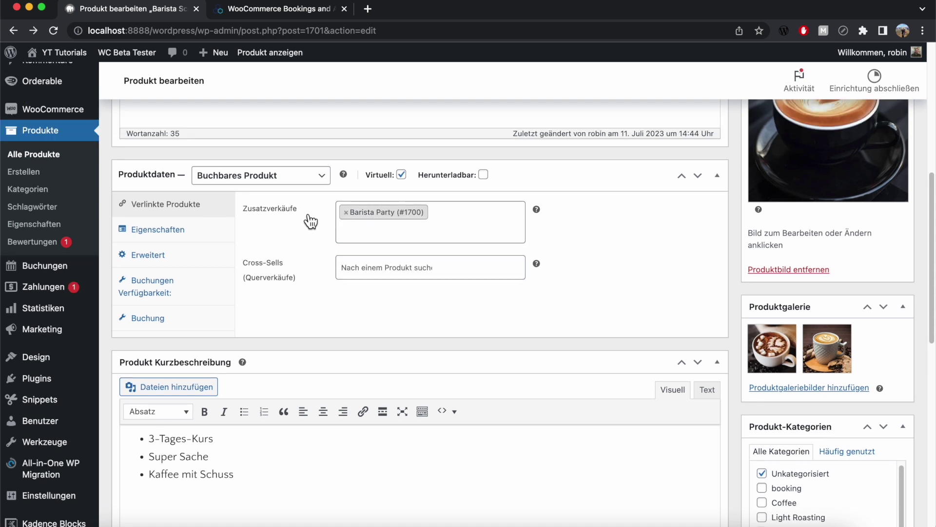
{"action": "left_click", "coordinate": [347, 212]}
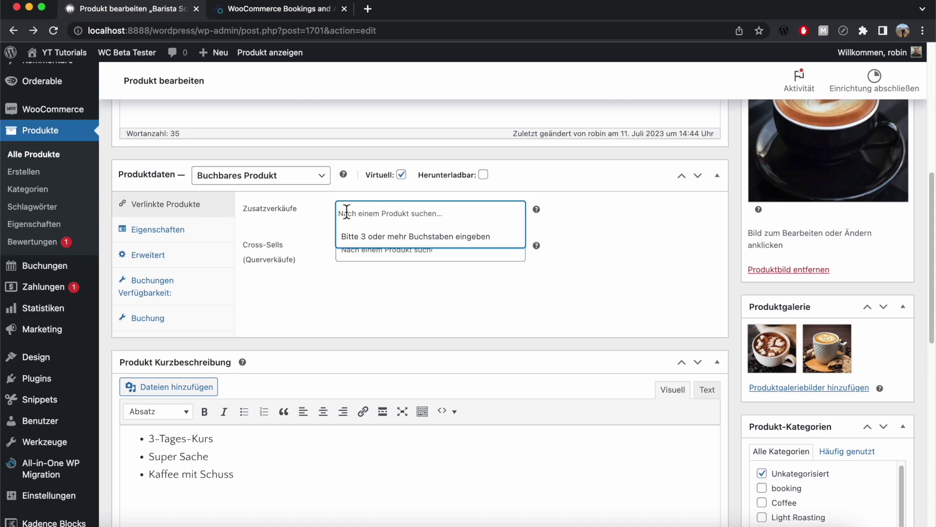
- Add Barista Party as a Cross-Sells (Querverkäufe) product for the Barista Schnellkurs
{"action": "left_click", "coordinate": [359, 259]}
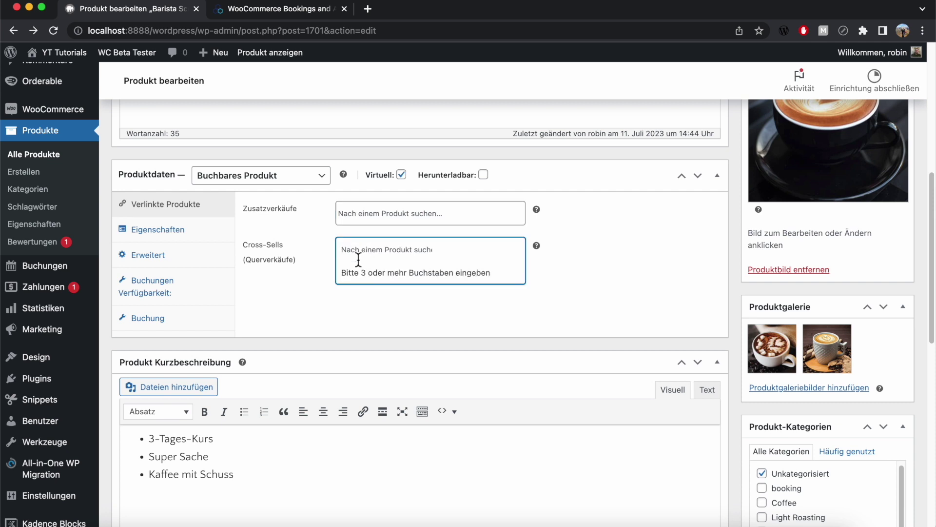
{"action": "type", "text": "Barista"}
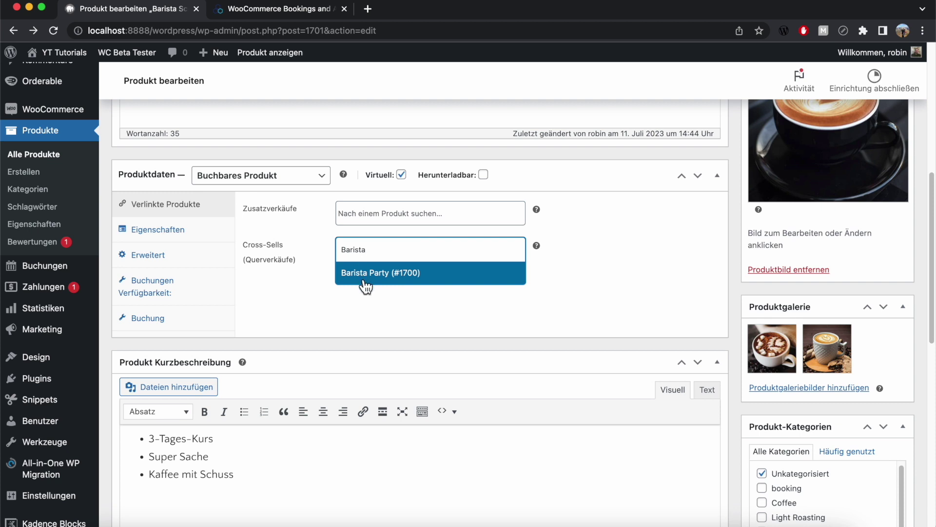
{"action": "left_click", "coordinate": [361, 283]}
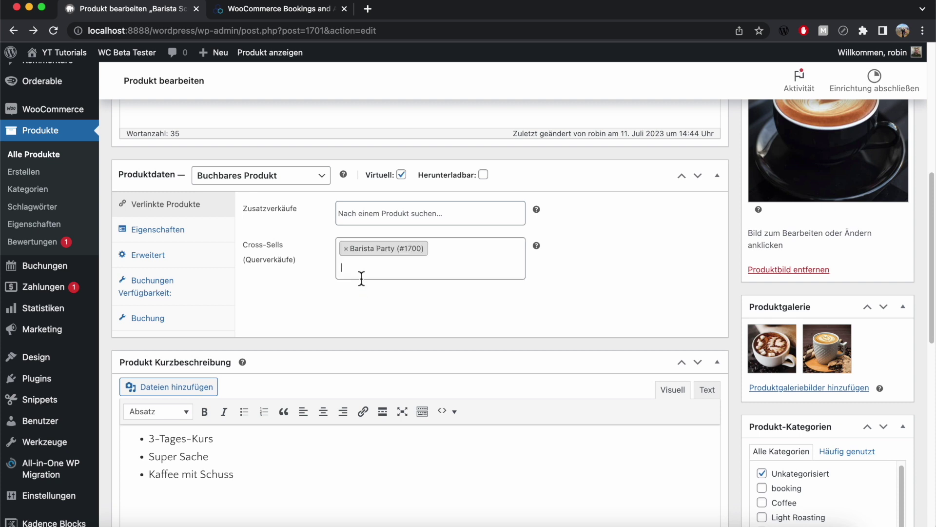
- Mark Sonntag as a non-working day in the Barista Schnellkurs booking availability settings
{"action": "left_click", "coordinate": [165, 293]}
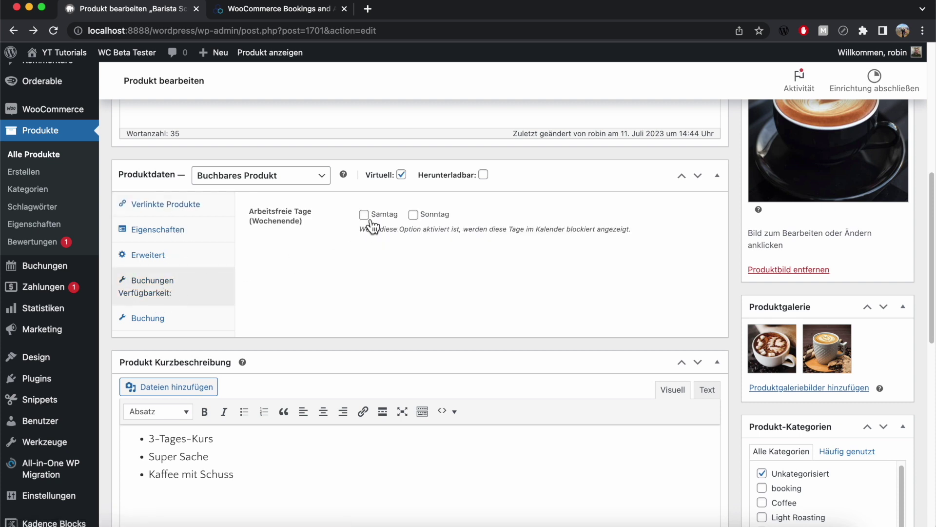
{"action": "left_click", "coordinate": [416, 218]}
- Set the Barista Schnellkurs booking to a fixed period (Fester Zeitraum von) of 3 Tag(e) with a price of 120
{"action": "left_click", "coordinate": [162, 319]}
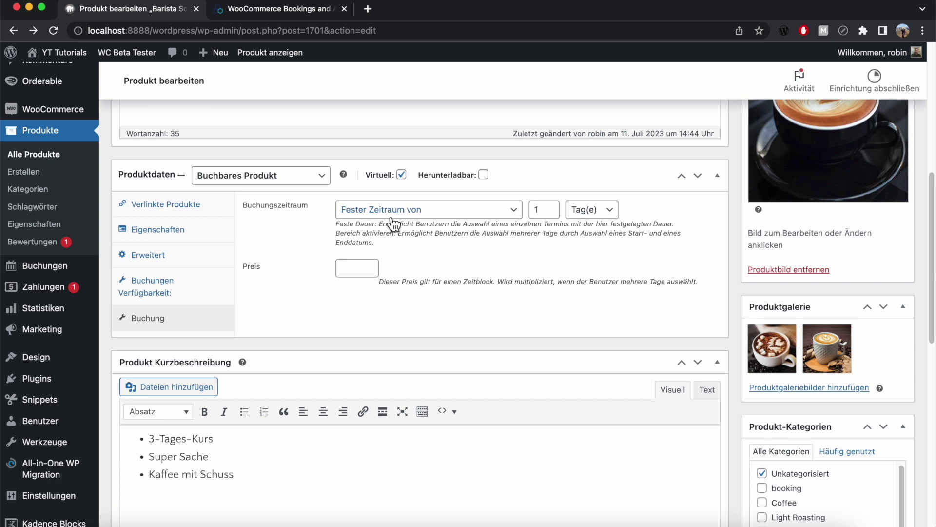
{"action": "left_click", "coordinate": [514, 211]}
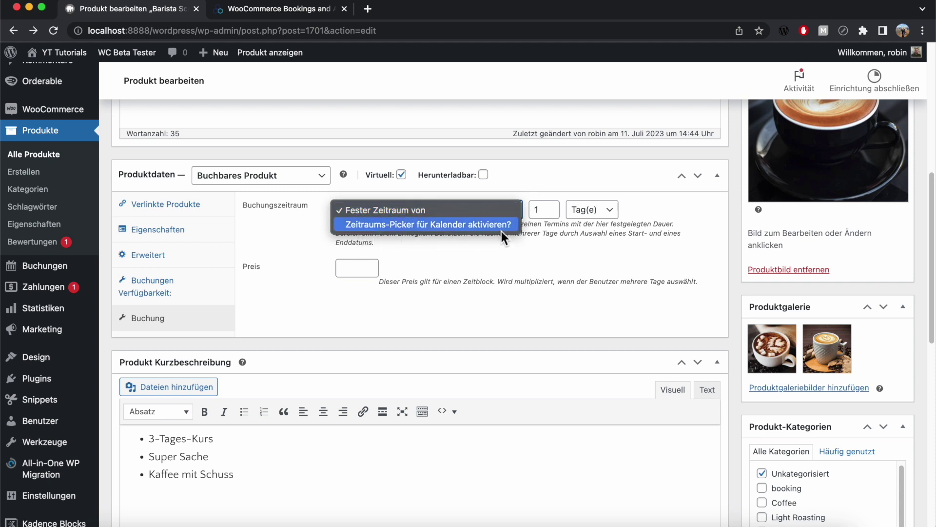
{"action": "left_click", "coordinate": [508, 213]}
{"action": "double_click", "coordinate": [542, 210]}
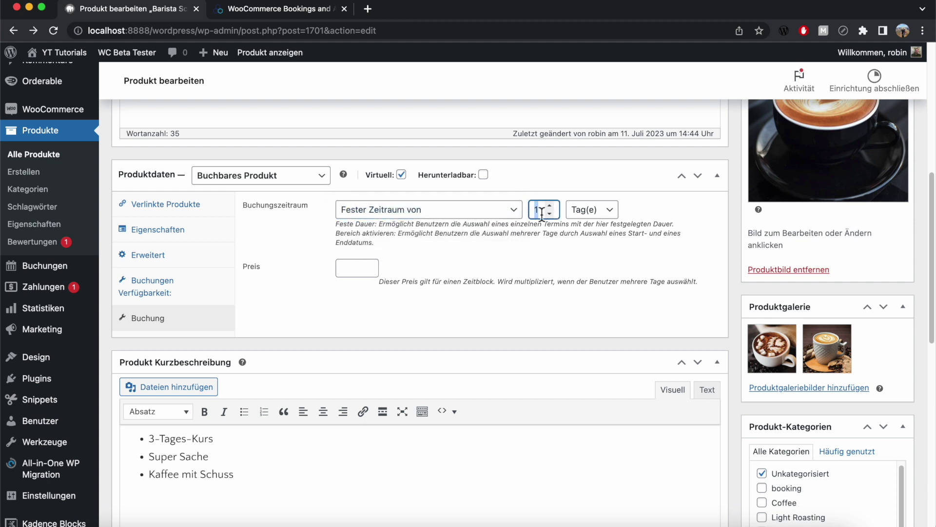
{"action": "type", "text": "3"}
{"action": "left_click", "coordinate": [360, 273]}
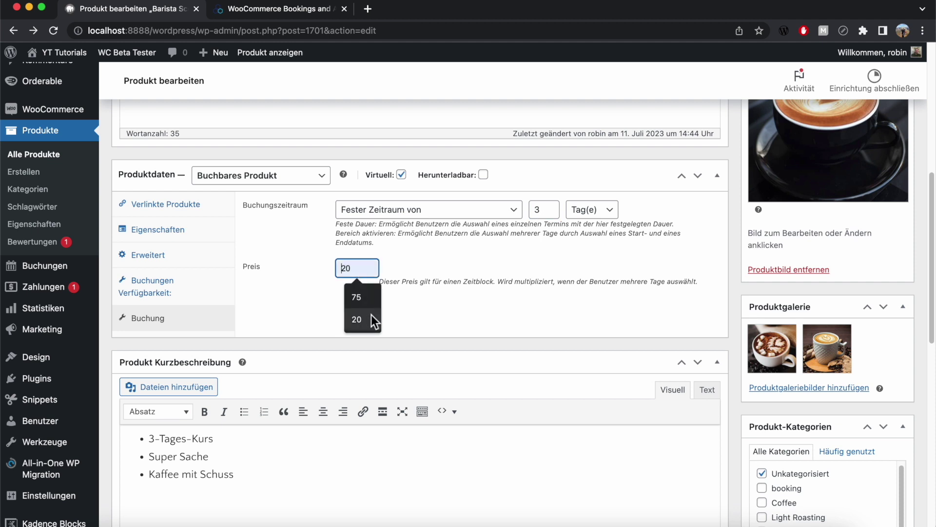
{"action": "type", "text": "120"}
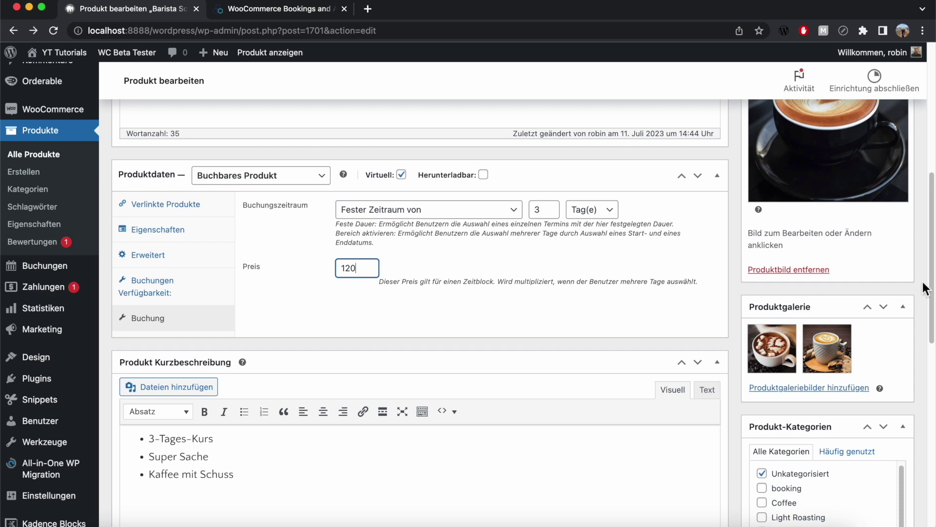
- Update the Barista Schnellkurs product and open its page in the shop
{"action": "left_click_drag", "start_coordinate": [922, 276], "coordinate": [920, 189]}
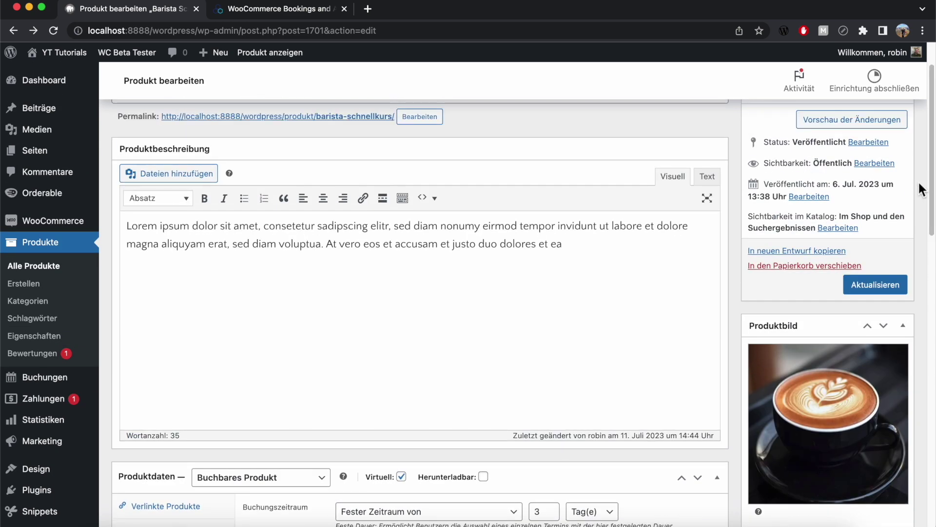
{"action": "left_click", "coordinate": [870, 285]}
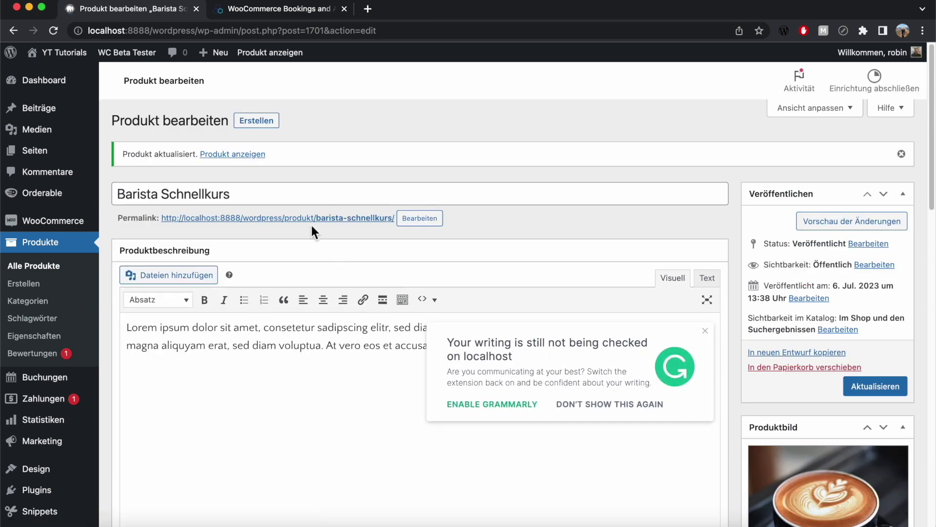
{"action": "left_click", "coordinate": [263, 163]}
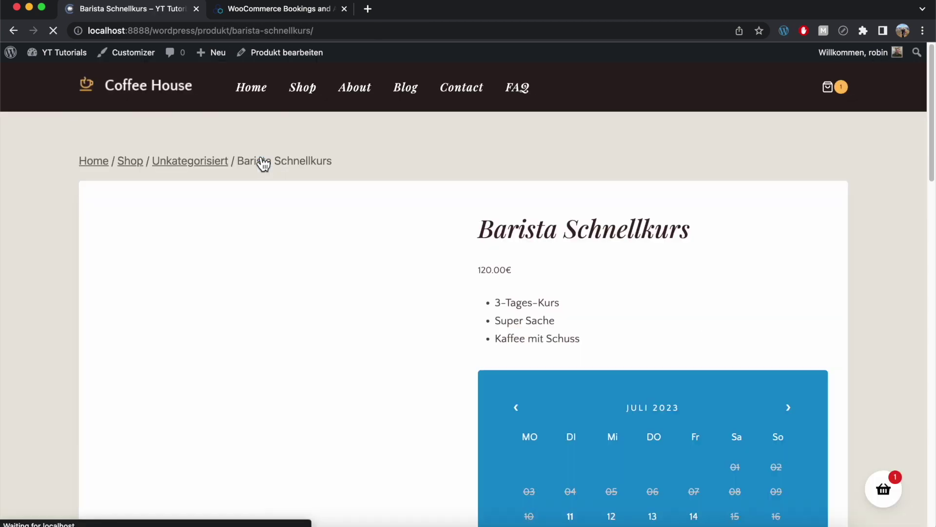
- Book the Barista Schnellkurs from 9 to 11 August 2023 in its booking calendar
{"action": "scroll", "coordinate": [924, 93], "scroll_direction": "down", "scroll_amount": 5}
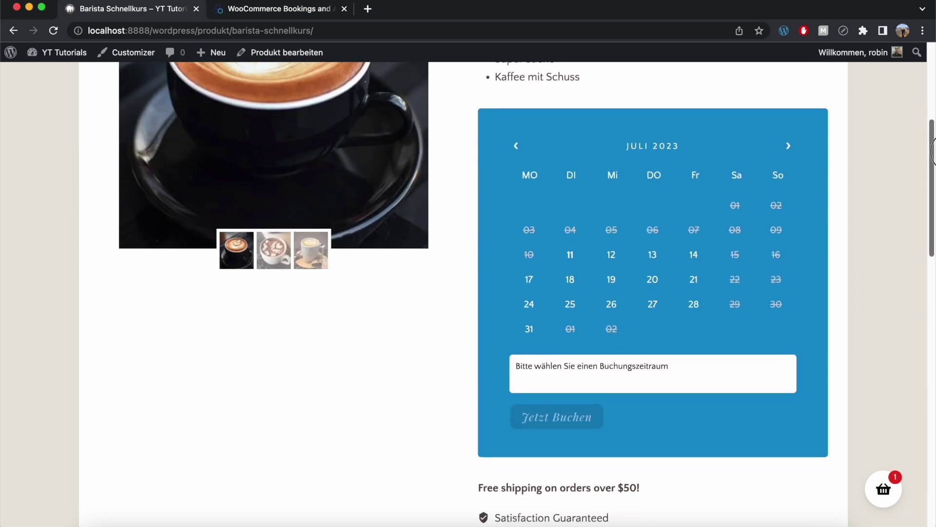
{"action": "left_click", "coordinate": [791, 149]}
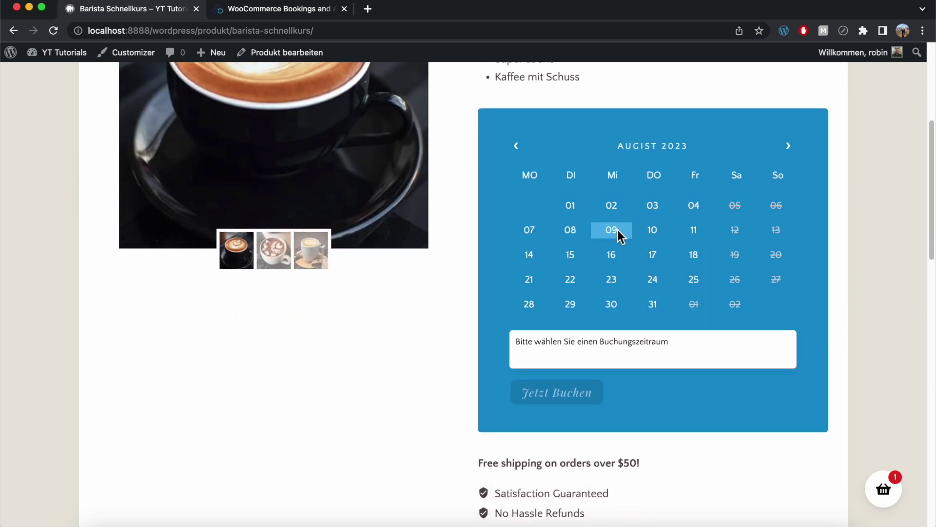
{"action": "left_click", "coordinate": [617, 229]}
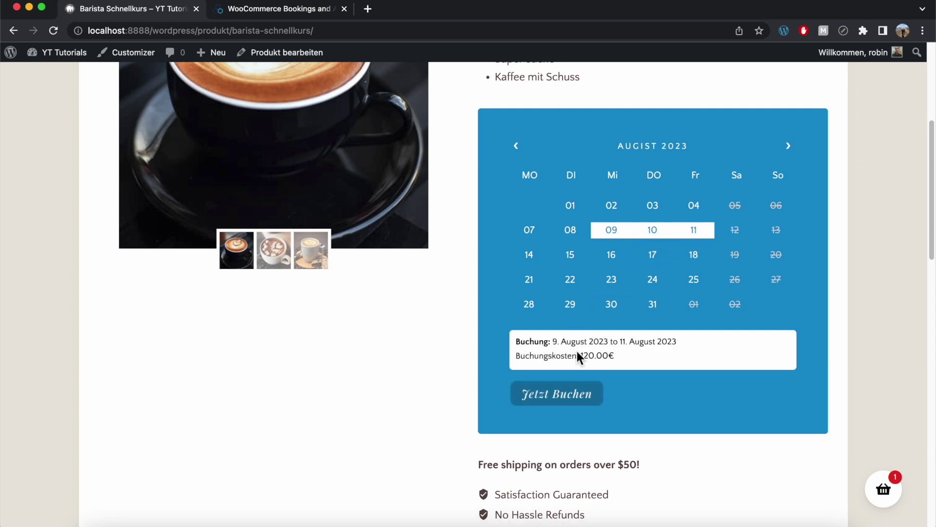
{"action": "left_click_drag", "start_coordinate": [583, 362], "coordinate": [627, 364]}
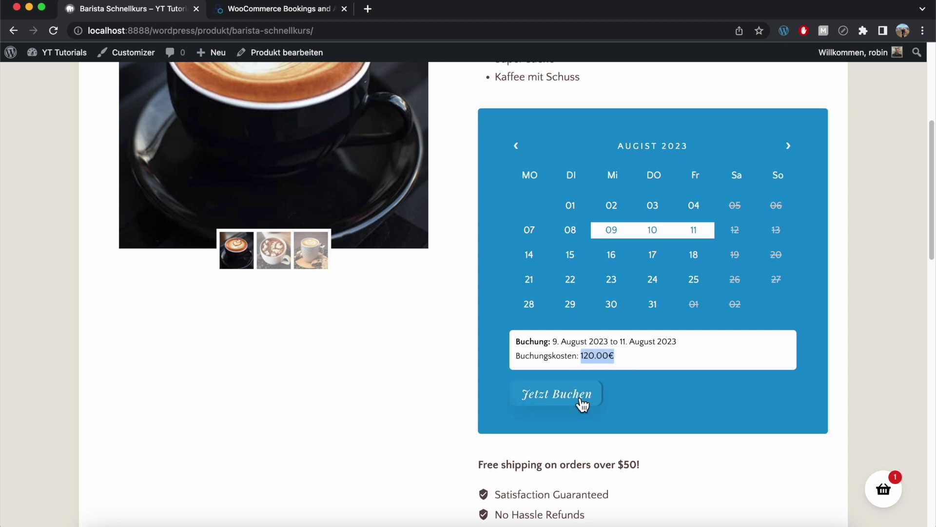
{"action": "left_click", "coordinate": [583, 405]}
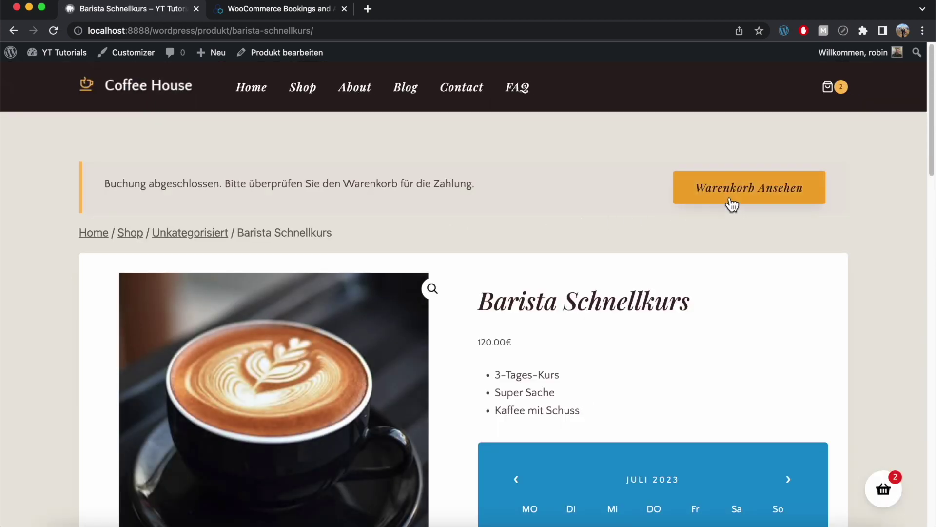
- Open the cart and remove both the Barista Party and the Barista Schnellkurs bookings
{"action": "left_click", "coordinate": [749, 201]}
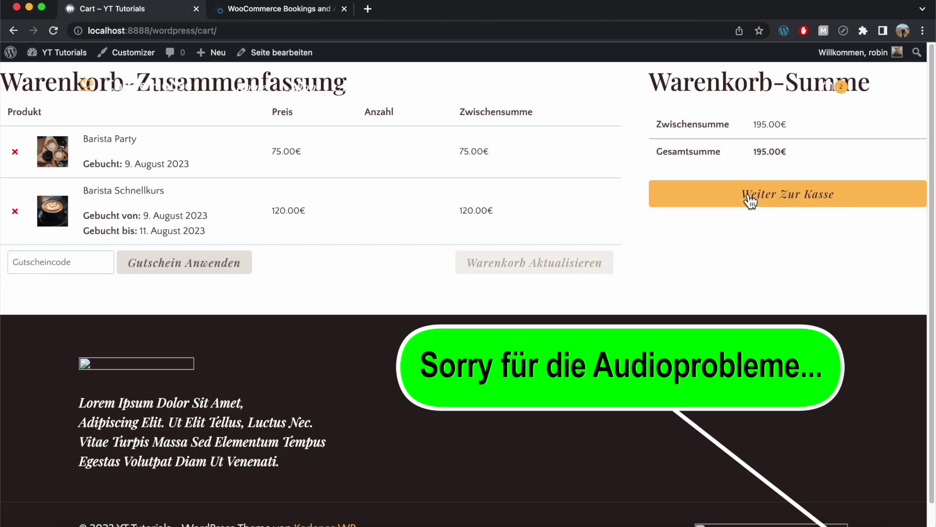
{"action": "scroll", "coordinate": [422, 236], "scroll_direction": "down", "scroll_amount": 1}
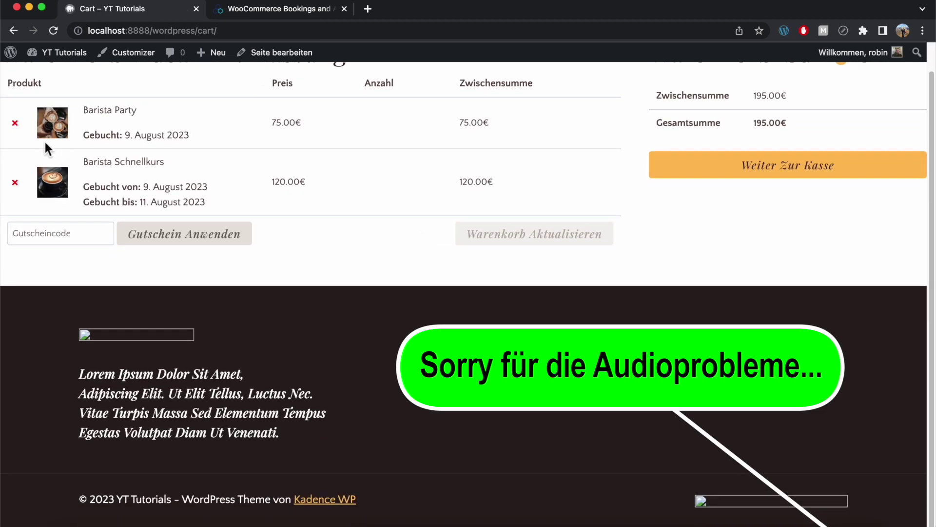
{"action": "left_click", "coordinate": [14, 123]}
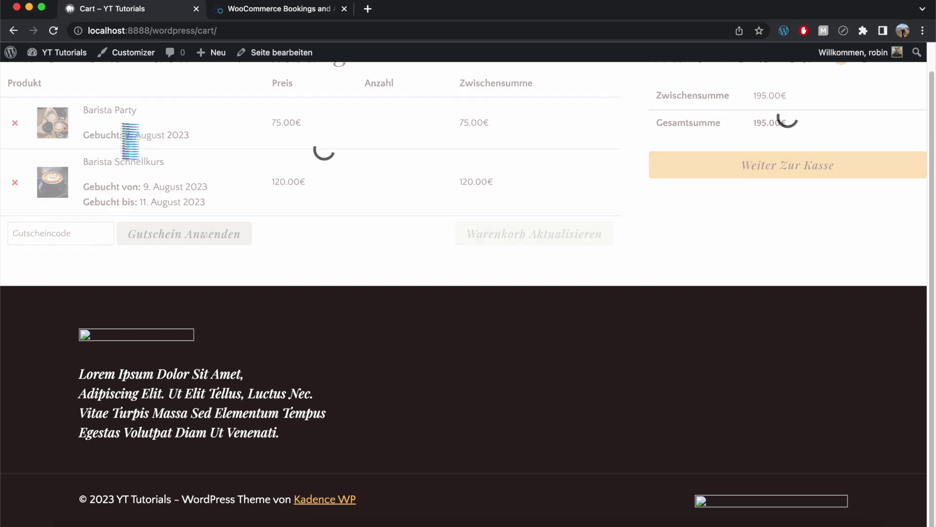
{"action": "left_click", "coordinate": [15, 225]}
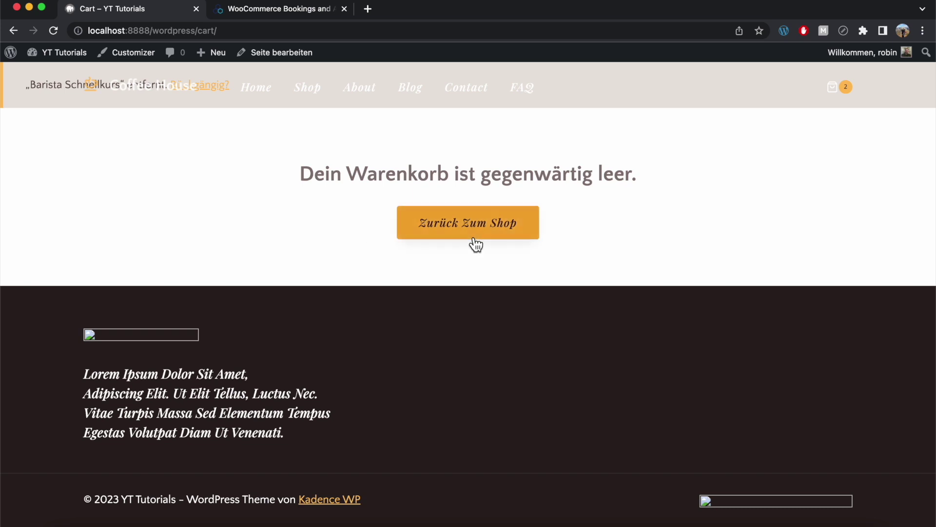
- Return to the shop, open the Barista Schnellkurs and book it for 9 to 11 August 2023
{"action": "left_click", "coordinate": [477, 231]}
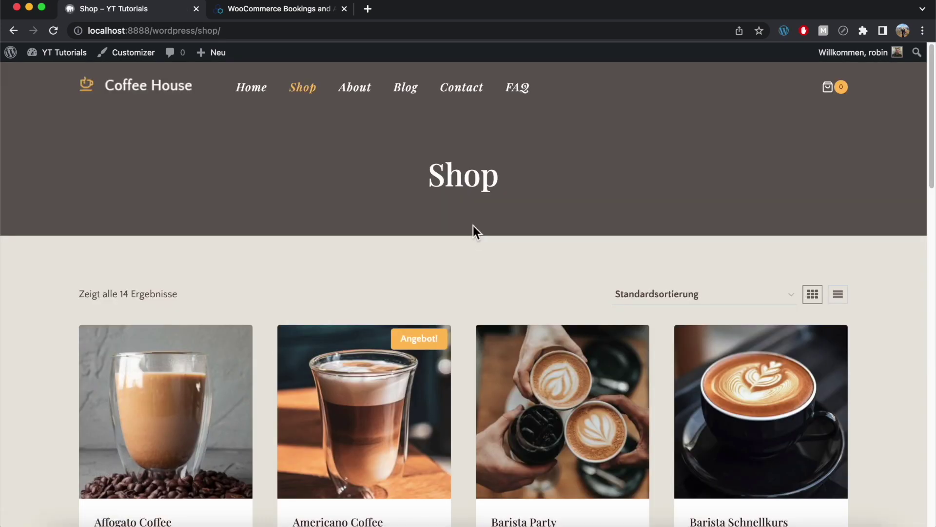
{"action": "scroll", "coordinate": [473, 226], "scroll_direction": "down", "scroll_amount": 4}
{"action": "left_click", "coordinate": [746, 234]}
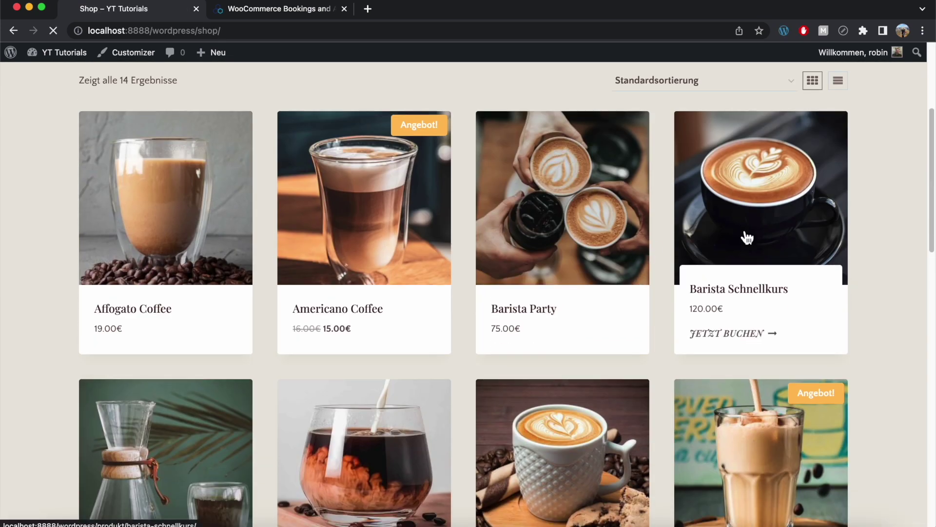
{"action": "scroll", "coordinate": [742, 230], "scroll_direction": "down", "scroll_amount": 3}
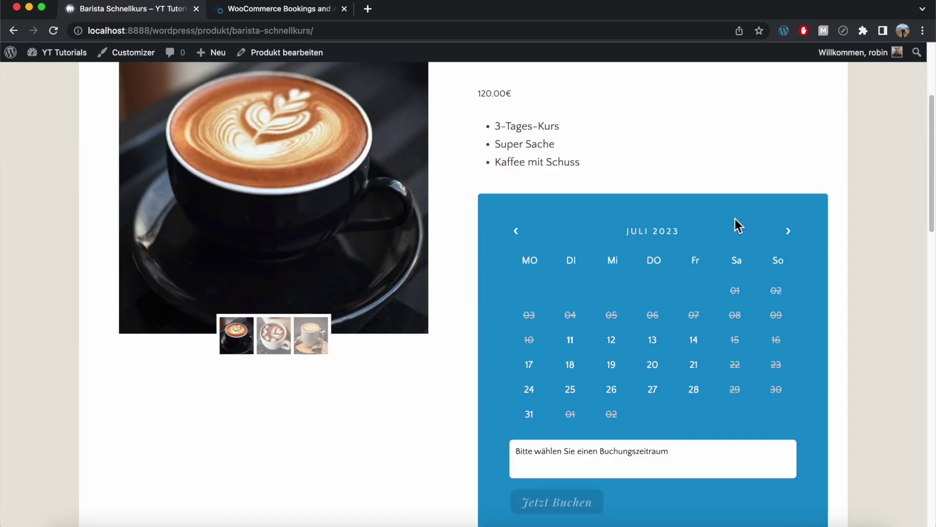
{"action": "left_click", "coordinate": [789, 248]}
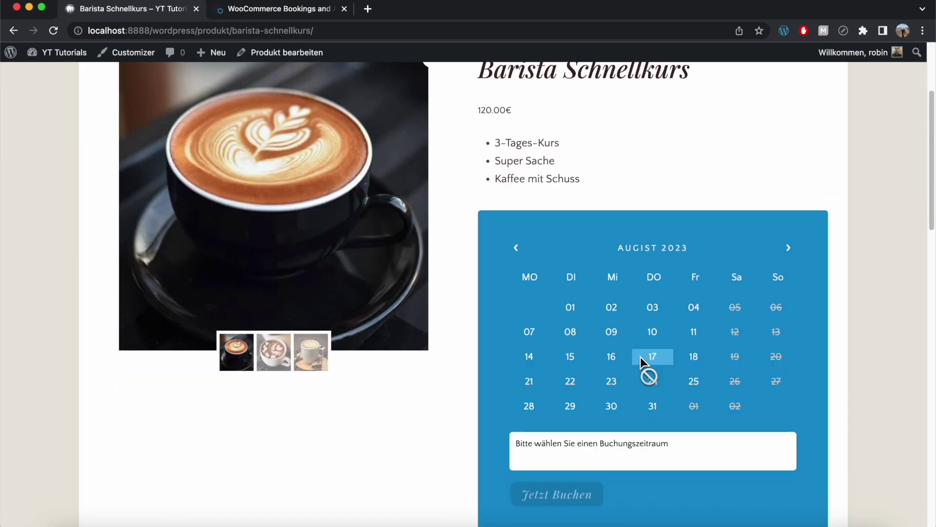
{"action": "left_click", "coordinate": [613, 333]}
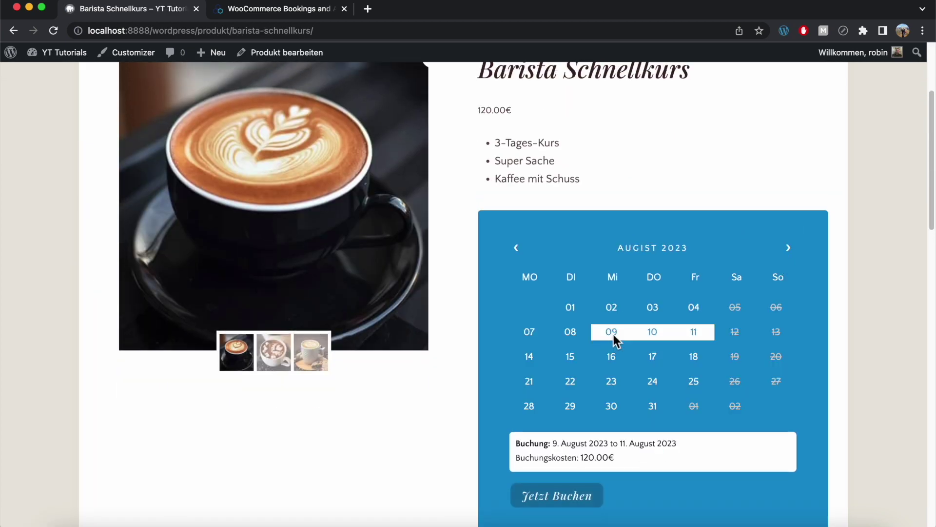
{"action": "left_click", "coordinate": [561, 497]}
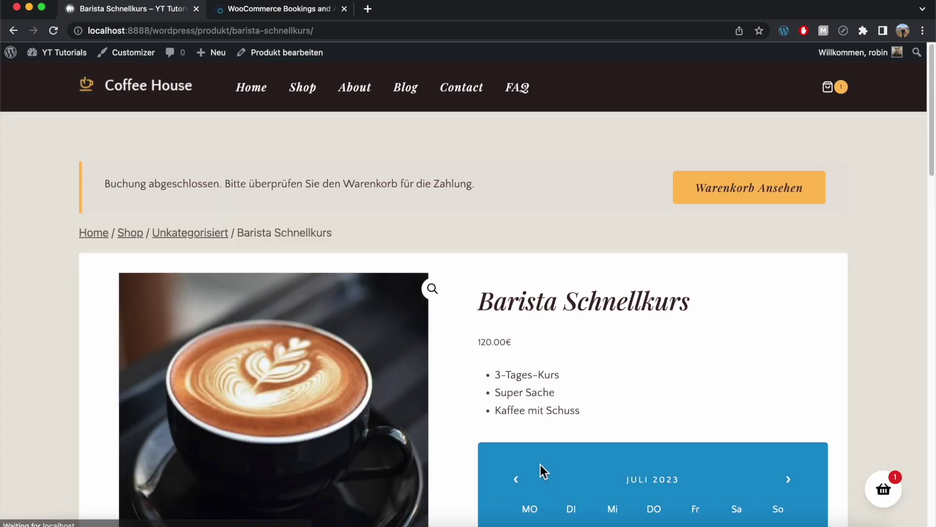
- Open the cart and examine the cross-sell suggestion below the Barista Schnellkurs booking
{"action": "left_click", "coordinate": [717, 206]}
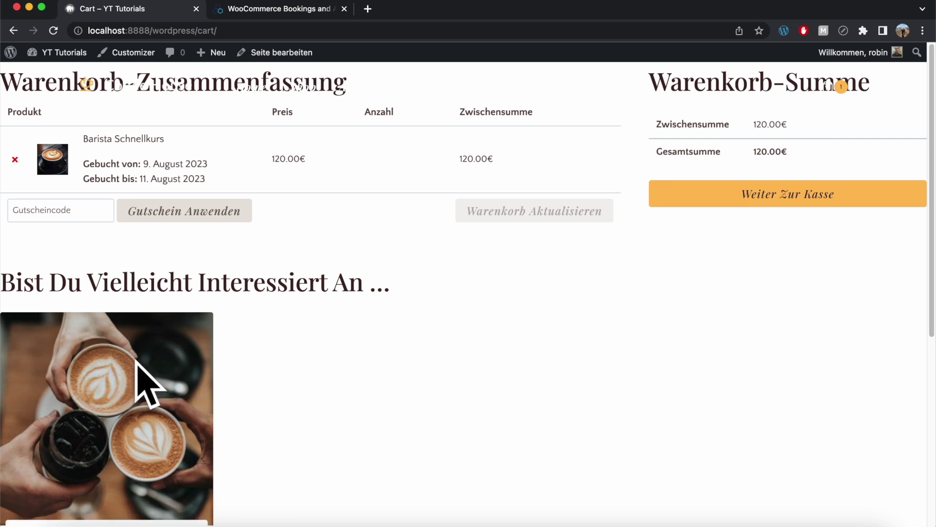
{"action": "scroll", "coordinate": [364, 343], "scroll_direction": "down", "scroll_amount": 5}
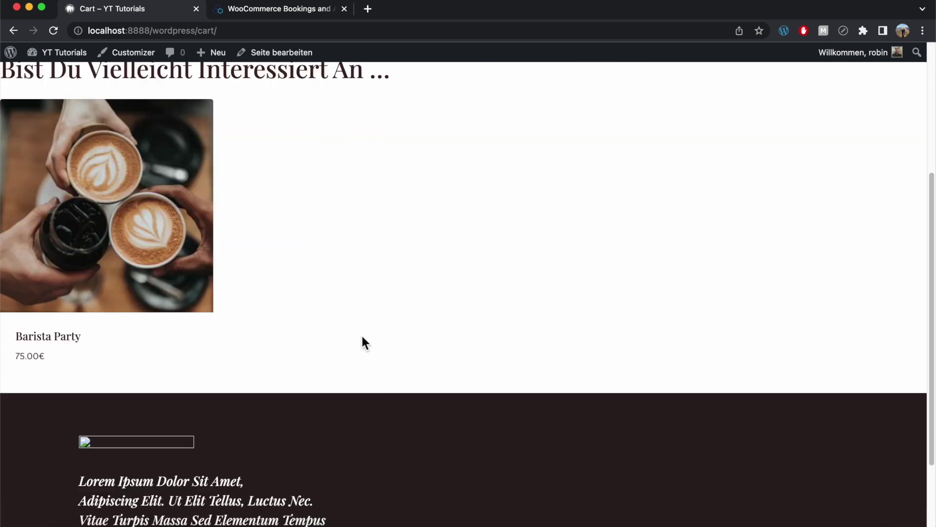
{"action": "scroll", "coordinate": [124, 210], "scroll_direction": "up", "scroll_amount": 1}
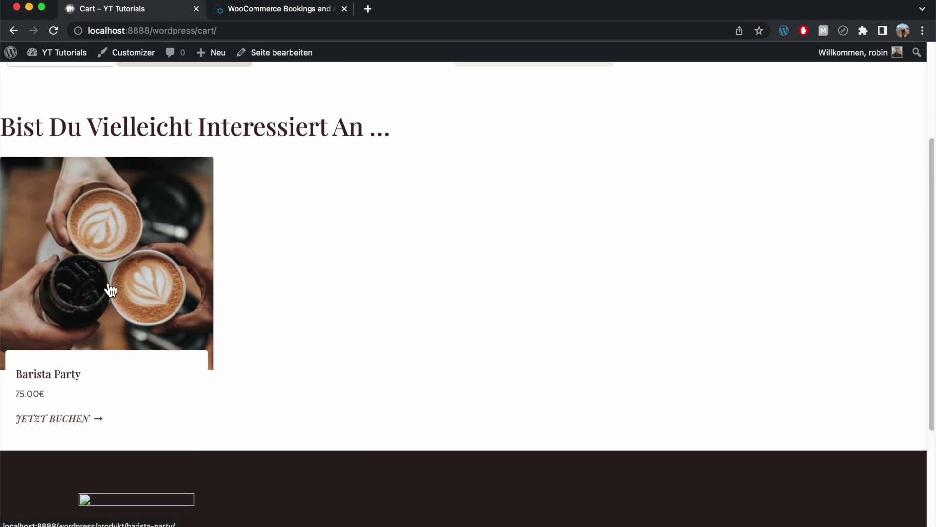
{"action": "scroll", "coordinate": [404, 197], "scroll_direction": "up", "scroll_amount": 3}
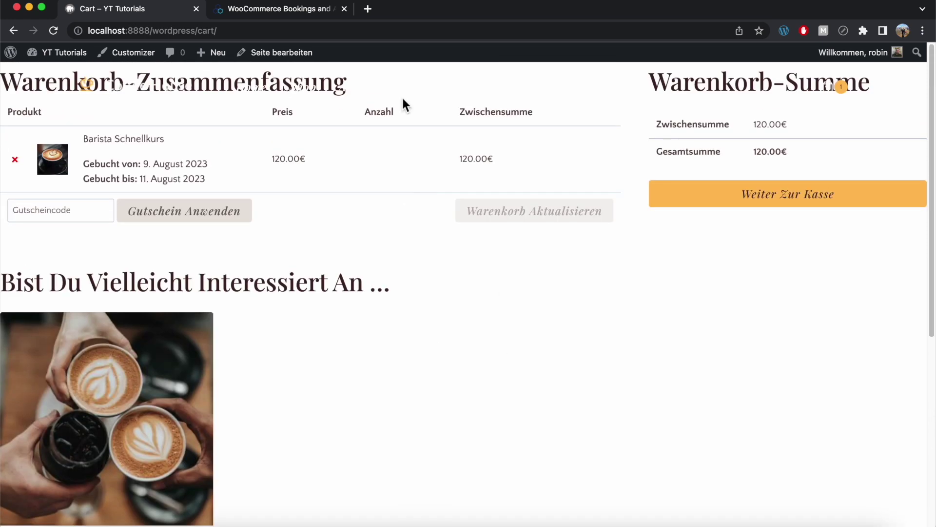
- Review the Barista Schnellkurs booking calendar on its shop page, and open the booking settings in the WordPress admin to view the calendar designs
{"action": "left_click", "coordinate": [15, 31]}
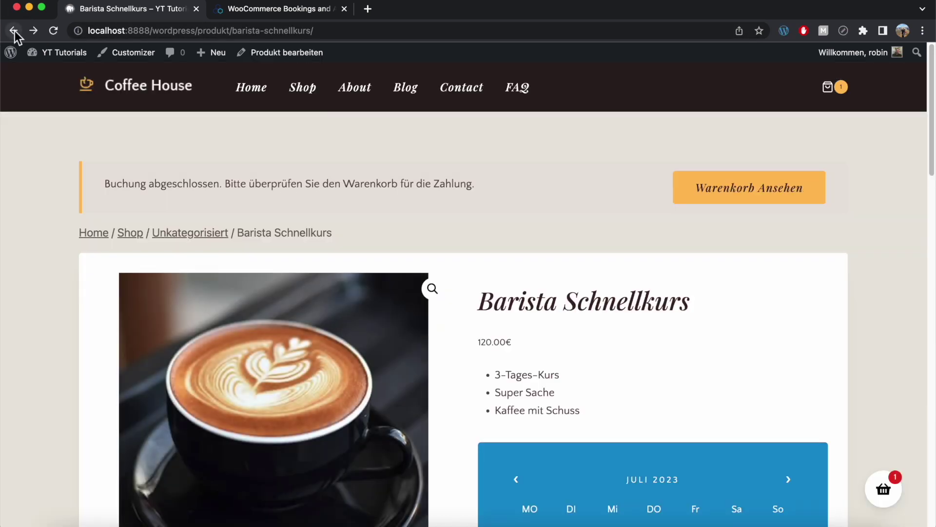
{"action": "scroll", "coordinate": [522, 216], "scroll_direction": "down", "scroll_amount": 6}
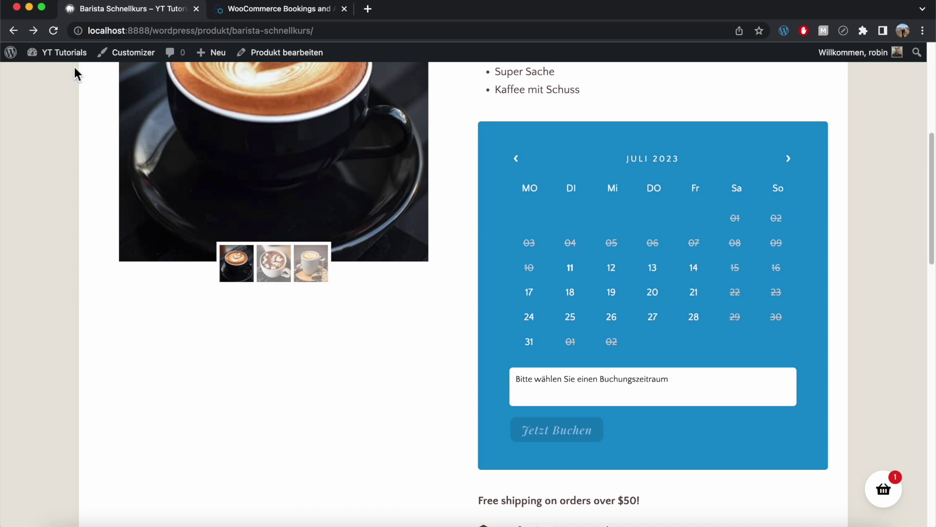
{"action": "mouse_move", "coordinate": [68, 55]}
{"action": "left_click", "coordinate": [69, 78]}
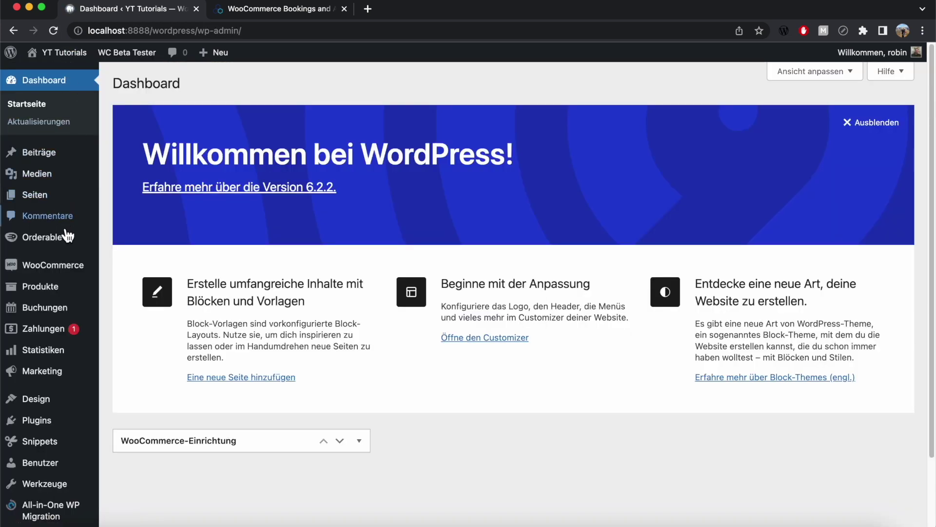
{"action": "mouse_move", "coordinate": [42, 308]}
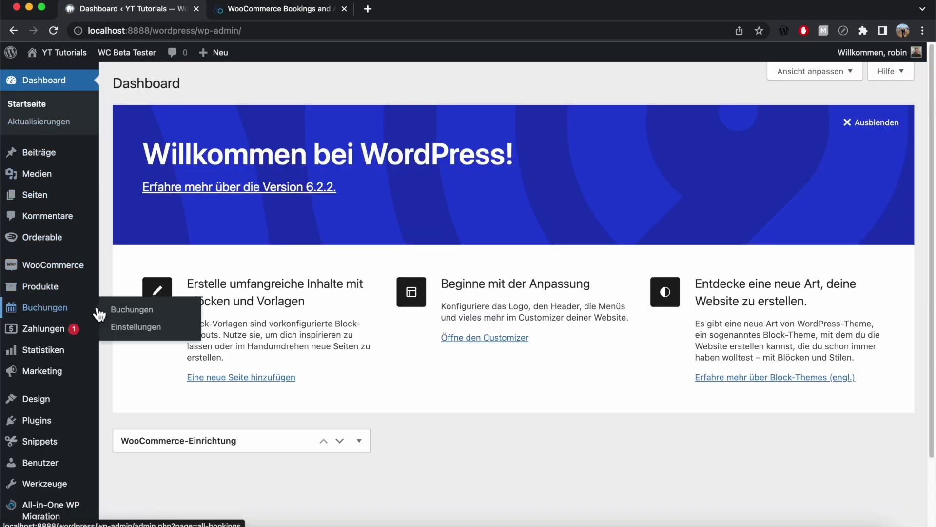
{"action": "left_click", "coordinate": [128, 335]}
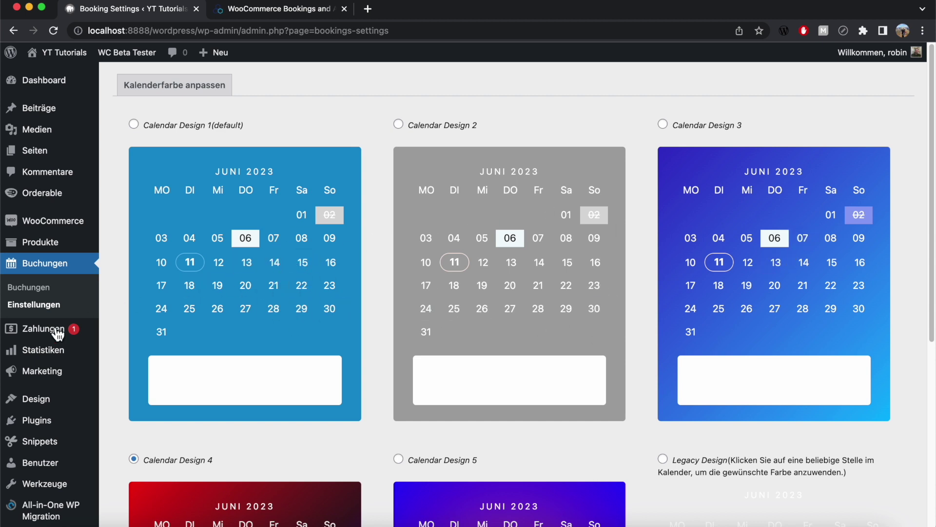
- Open the installed plugins and bulk-deactivate all of them except WooCommerce and Termine
{"action": "mouse_move", "coordinate": [46, 424]}
{"action": "left_click", "coordinate": [130, 428]}
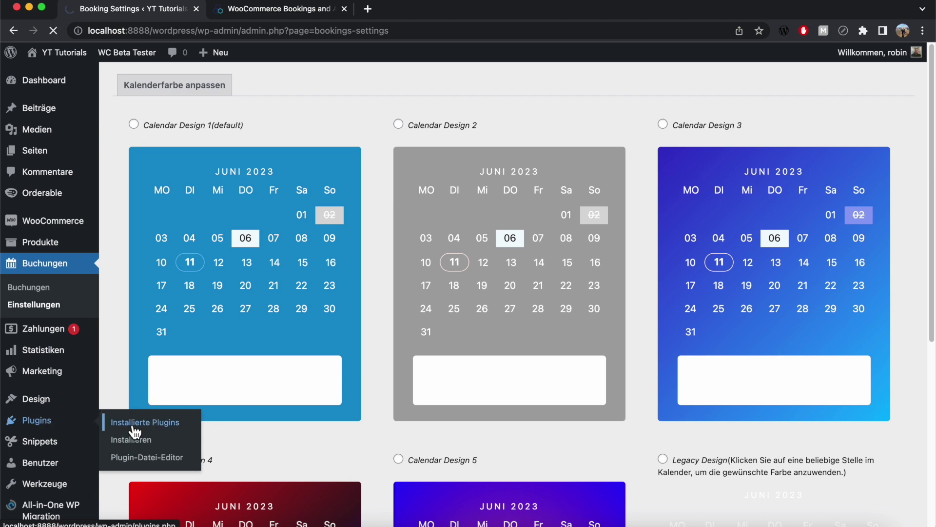
{"action": "left_click", "coordinate": [127, 161]}
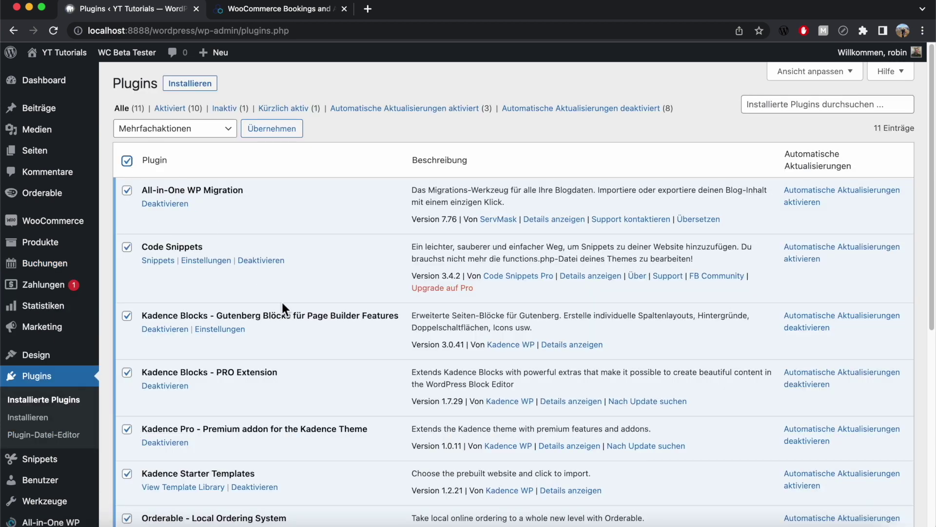
{"action": "scroll", "coordinate": [282, 303], "scroll_direction": "down", "scroll_amount": 5}
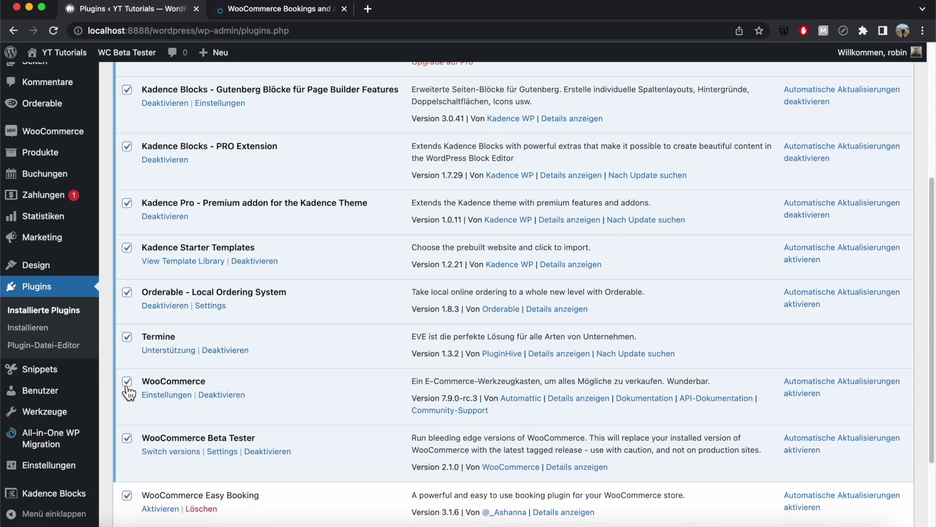
{"action": "scroll", "coordinate": [153, 422], "scroll_direction": "up", "scroll_amount": 2}
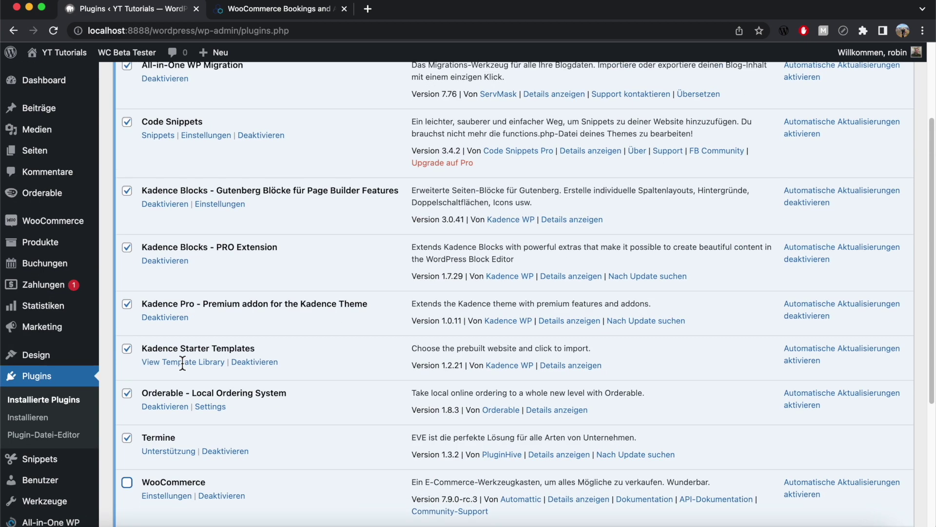
{"action": "left_click", "coordinate": [128, 439]}
{"action": "scroll", "coordinate": [185, 247], "scroll_direction": "up", "scroll_amount": 3}
{"action": "left_click", "coordinate": [186, 127]}
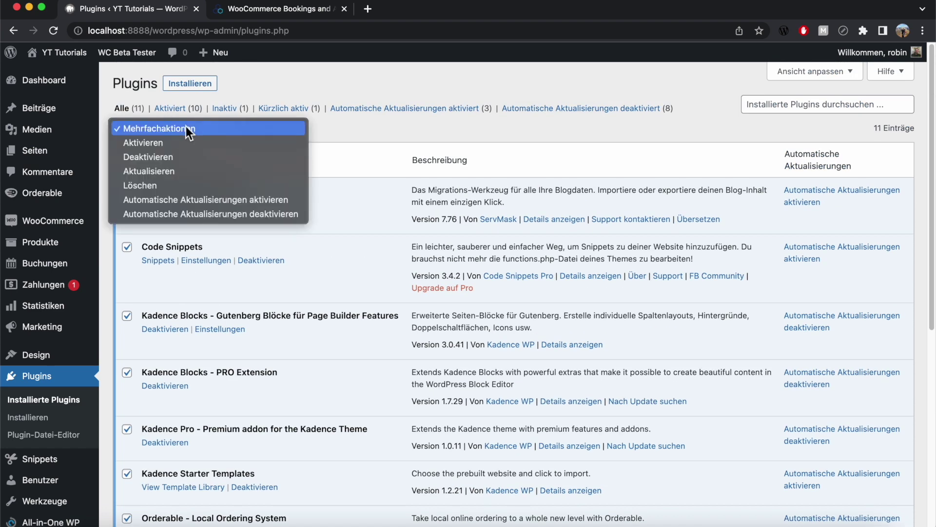
{"action": "left_click", "coordinate": [165, 161]}
{"action": "left_click", "coordinate": [272, 129]}
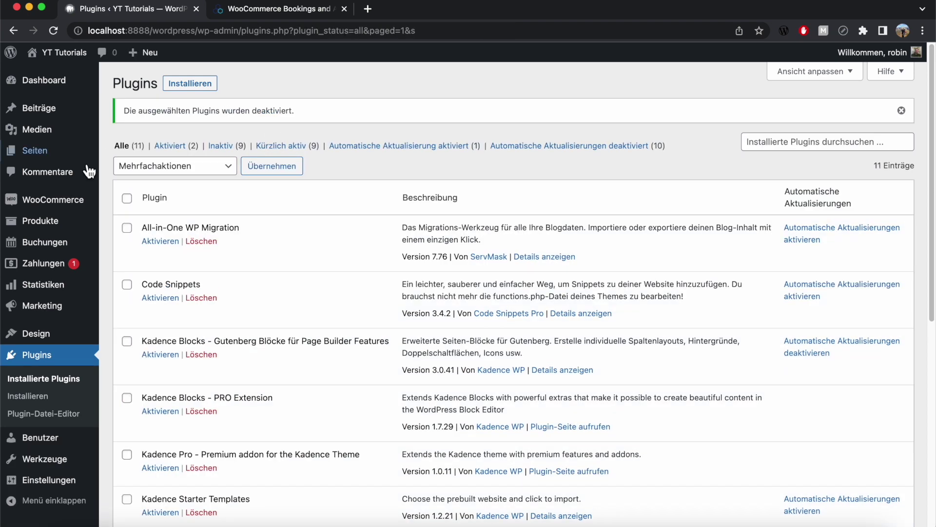
- Open the Barista Schnellkurs shop page from the product list and examine its booking calendar
{"action": "mouse_move", "coordinate": [69, 224]}
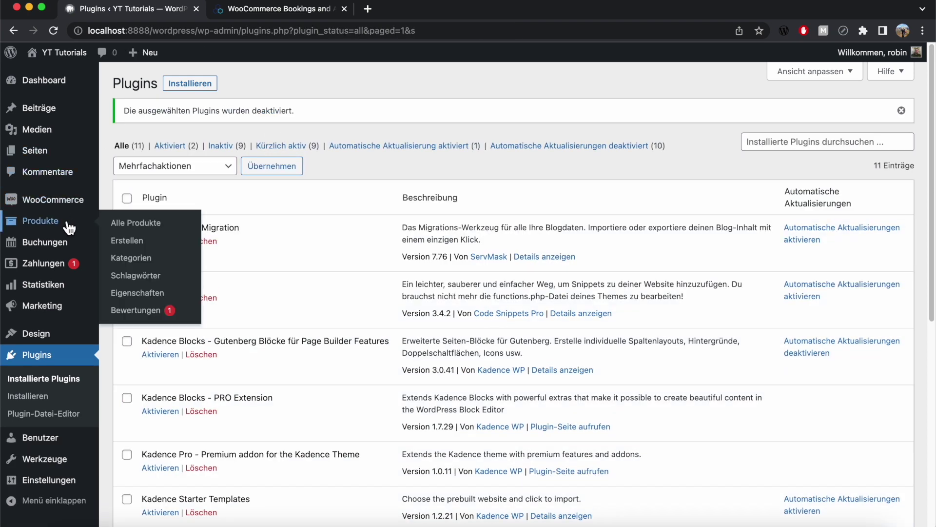
{"action": "left_click", "coordinate": [125, 226]}
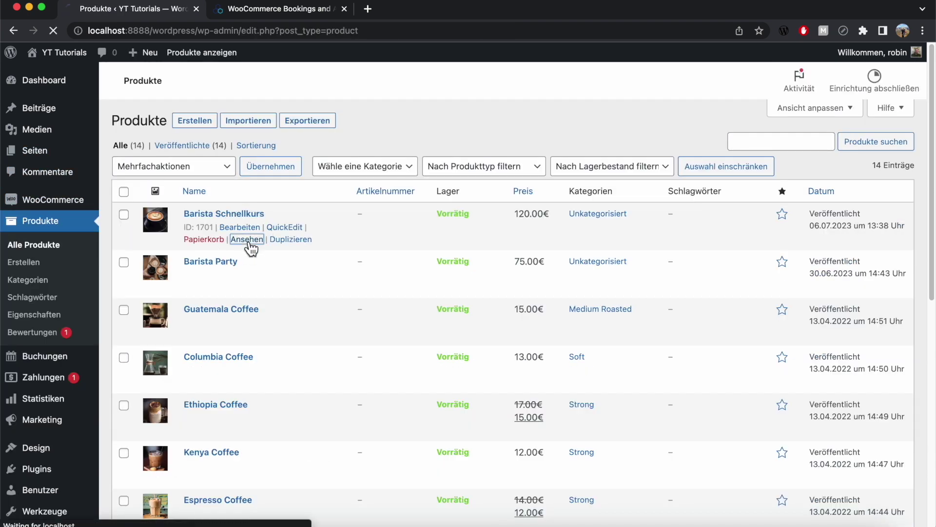
{"action": "left_click", "coordinate": [248, 241]}
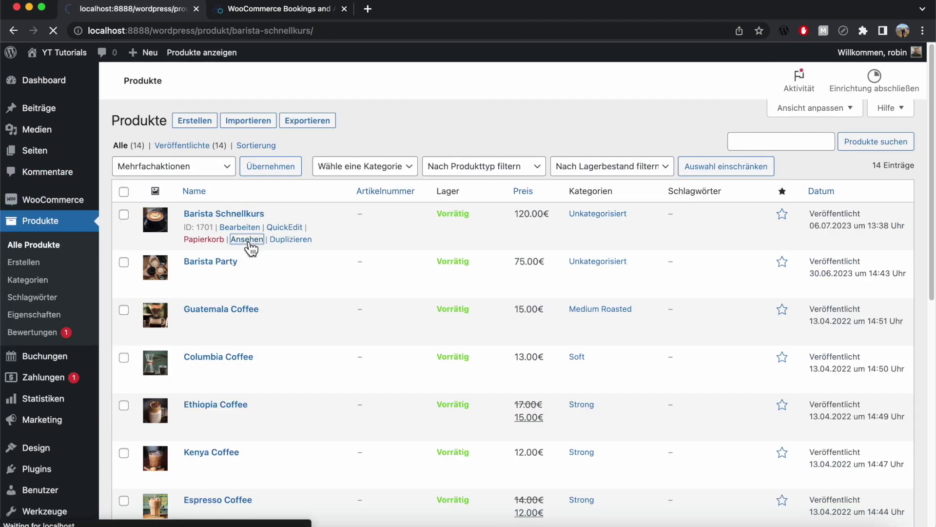
{"action": "scroll", "coordinate": [536, 321], "scroll_direction": "down", "scroll_amount": 3}
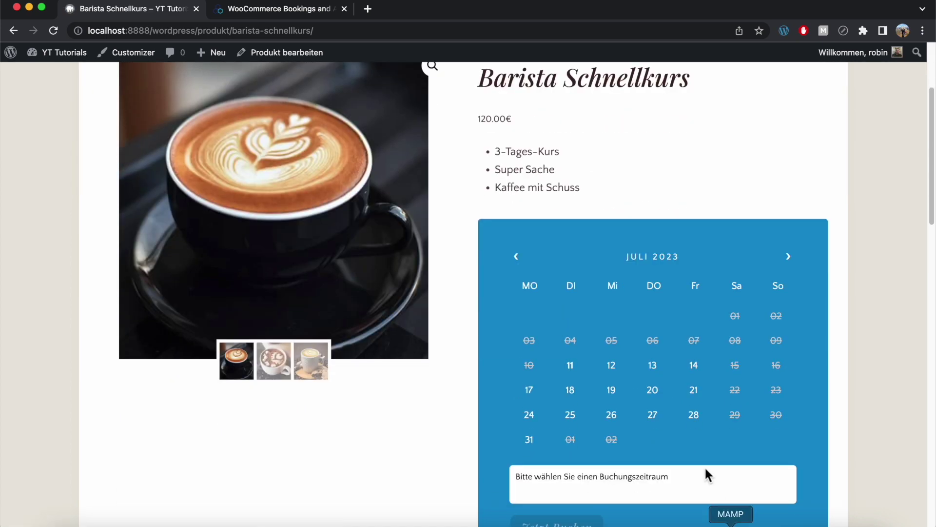
{"action": "scroll", "coordinate": [651, 339], "scroll_direction": "down", "scroll_amount": 3}
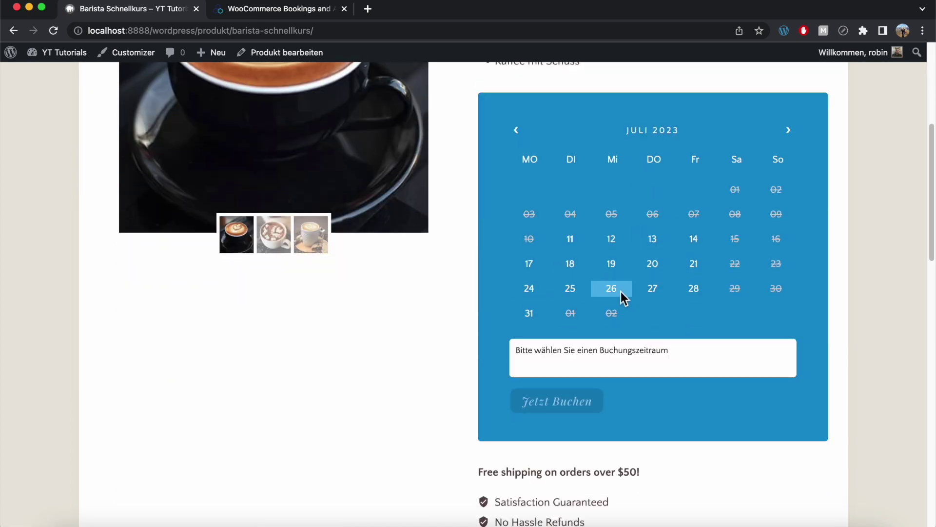
- Return to the WordPress admin's theme overview and activate the Twenty Twenty-One theme
{"action": "scroll", "coordinate": [621, 292], "scroll_direction": "up", "scroll_amount": 6}
{"action": "mouse_move", "coordinate": [57, 52]}
{"action": "left_click", "coordinate": [52, 96]}
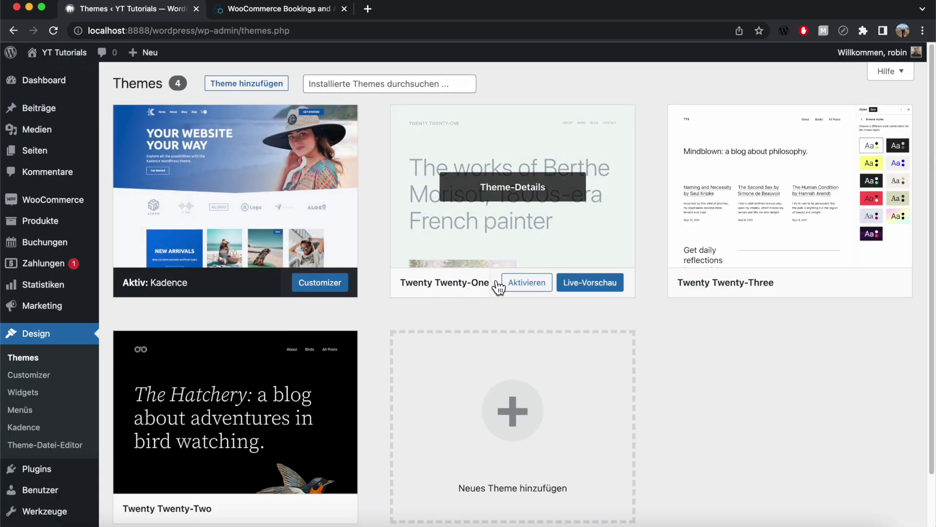
{"action": "left_click", "coordinate": [526, 292]}
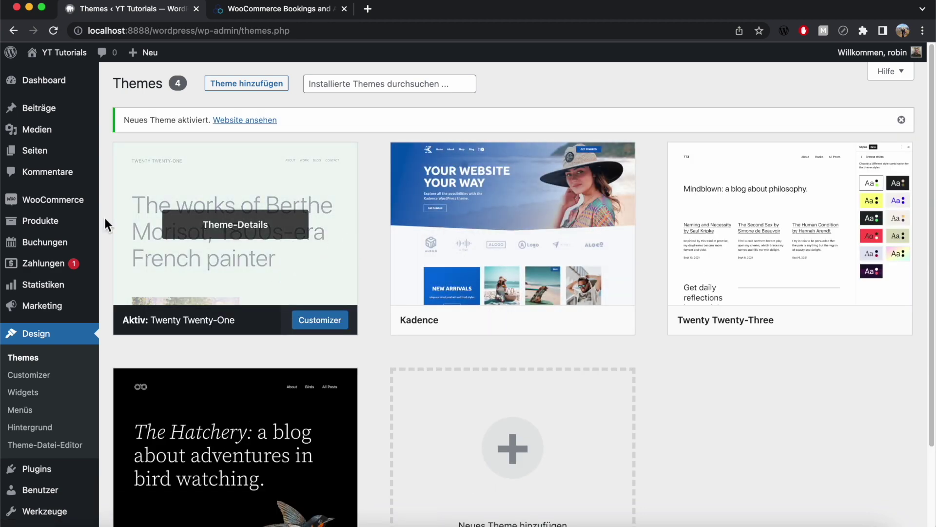
- View the Barista Schnellkurs page in the Twenty Twenty-One theme and check the booking calendar and booking button
{"action": "mouse_move", "coordinate": [56, 224]}
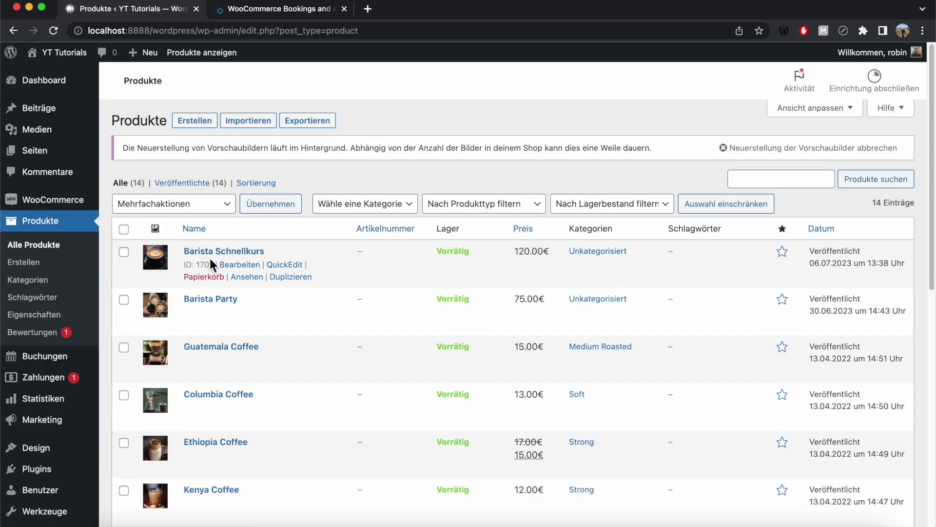
{"action": "left_click", "coordinate": [247, 276]}
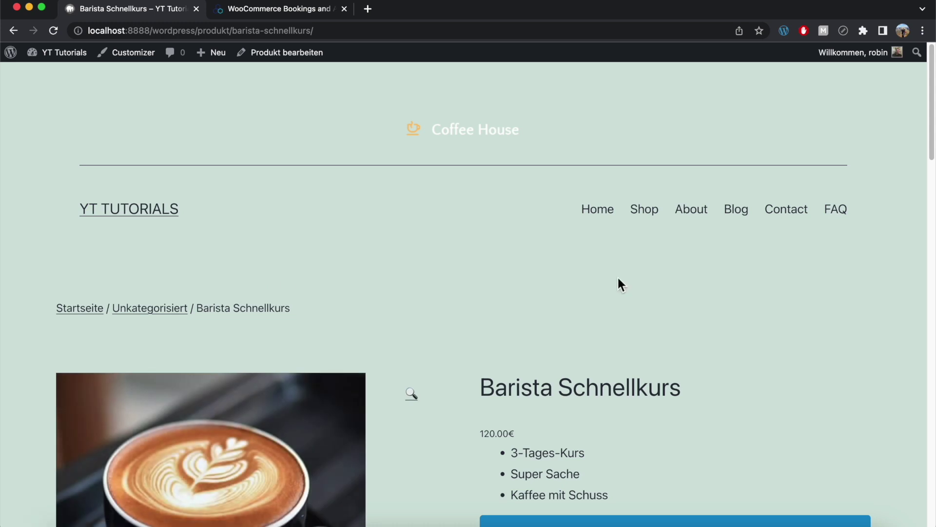
{"action": "scroll", "coordinate": [605, 268], "scroll_direction": "down", "scroll_amount": 5}
{"action": "scroll", "coordinate": [595, 256], "scroll_direction": "down", "scroll_amount": 2}
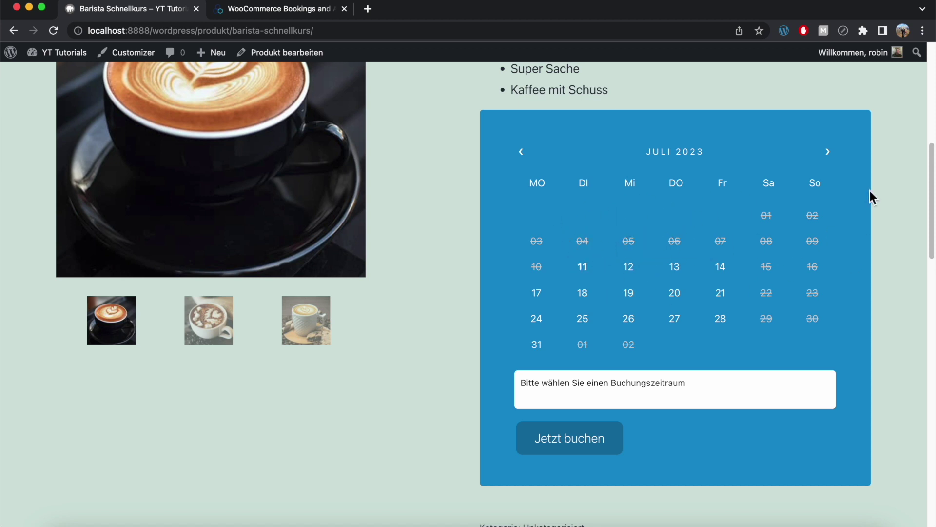
{"action": "left_click_drag", "start_coordinate": [932, 183], "coordinate": [932, 217]}
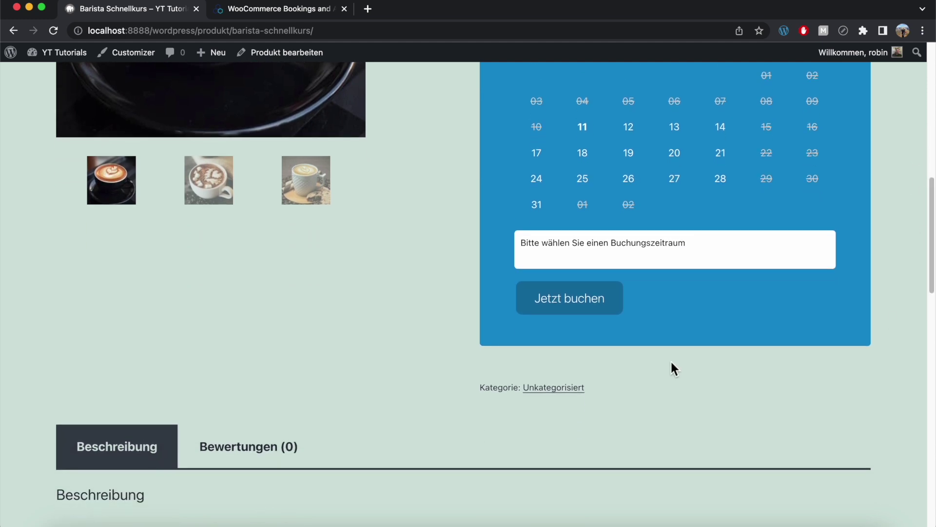
{"action": "scroll", "coordinate": [670, 360], "scroll_direction": "up", "scroll_amount": 3}
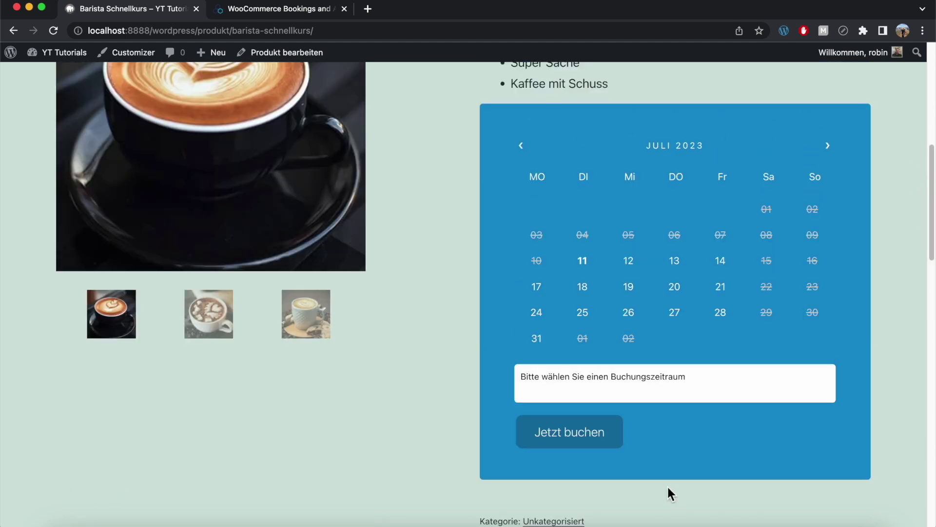